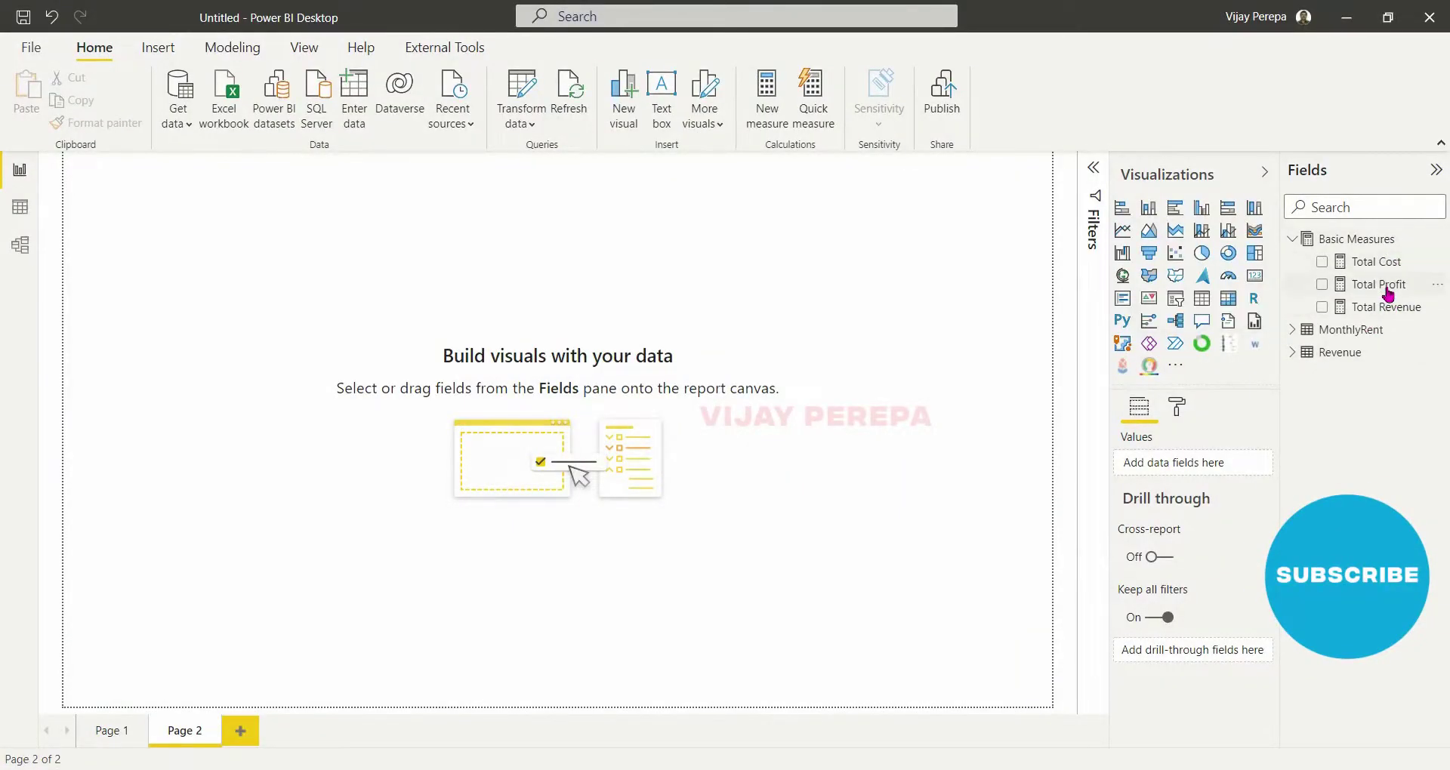
View the Total Profit measure's DAX, then add an empty matrix visual to Page 2.
click(1385, 287)
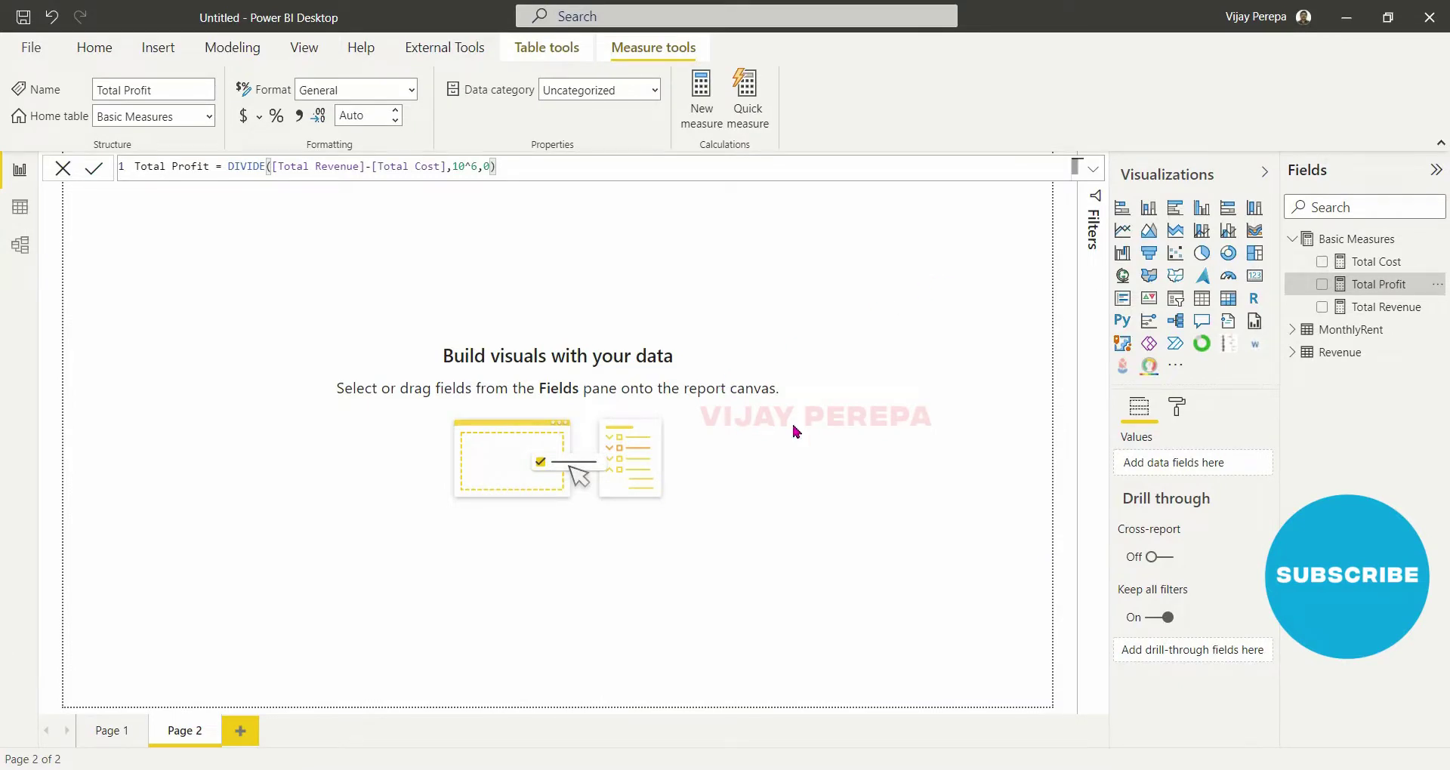
click(1228, 299)
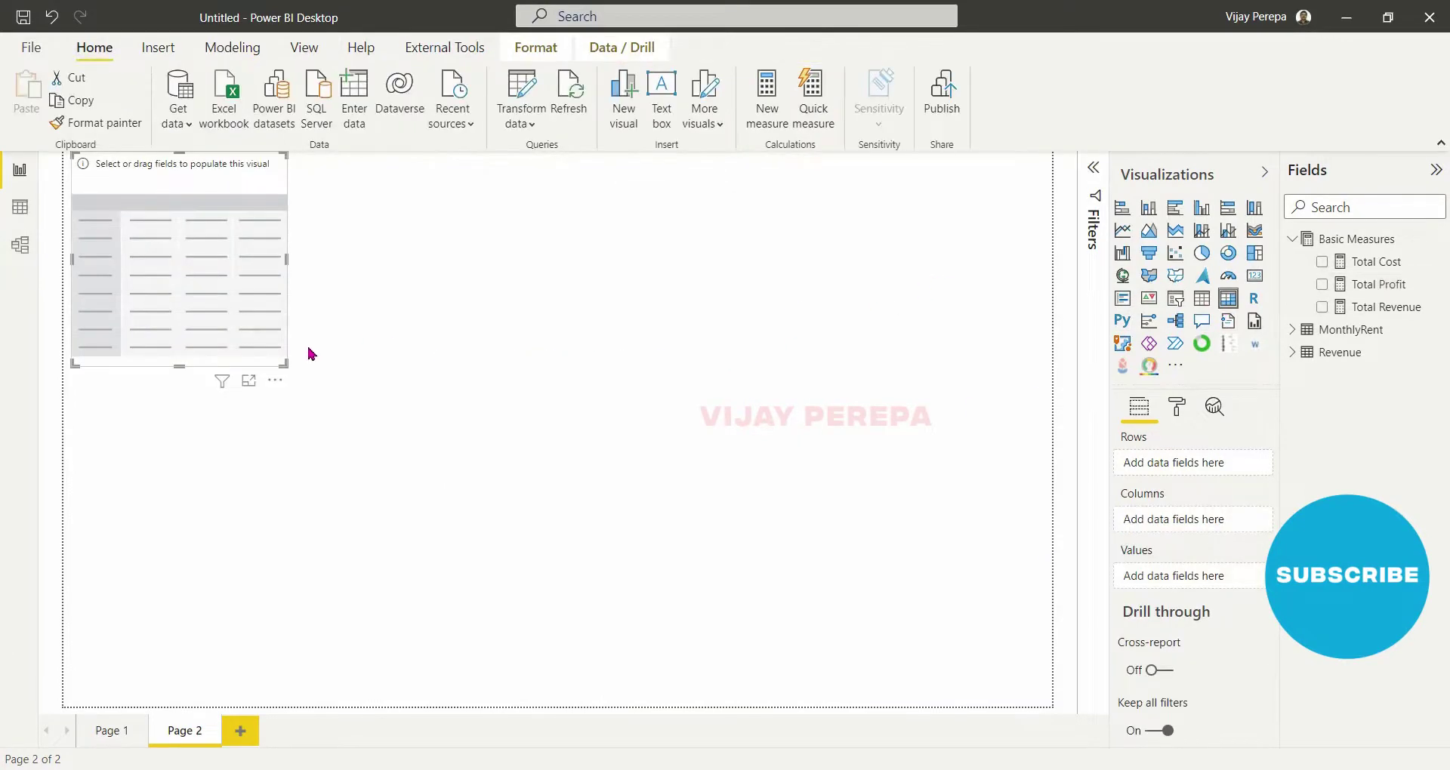
Move the matrix visual to the top-left of the page and enlarge it.
drag(292, 356, 689, 582)
drag(613, 508, 287, 291)
drag(370, 378, 654, 604)
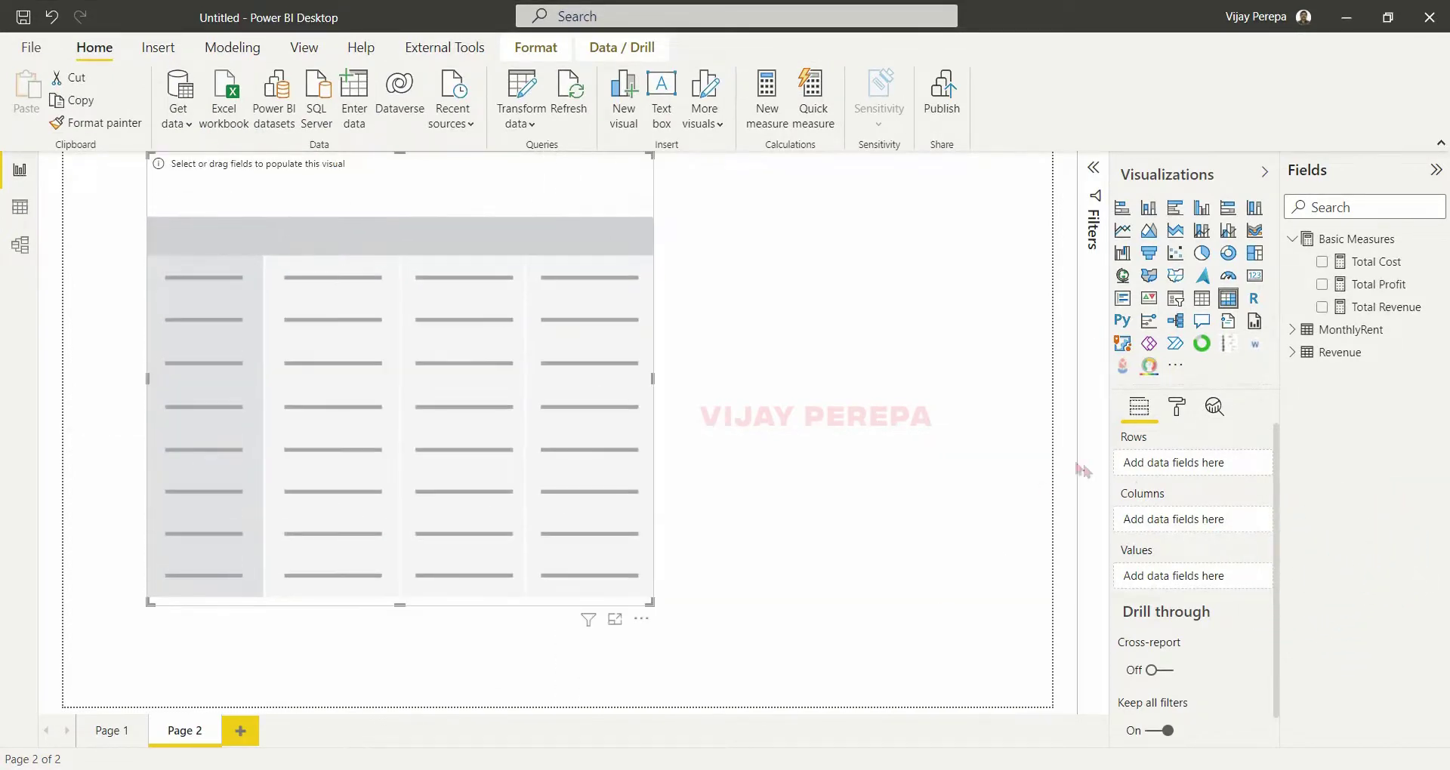
Put Branch on the matrix rows, Application on columns and Total Profit in values.
click(1292, 353)
drag(1322, 398, 1182, 472)
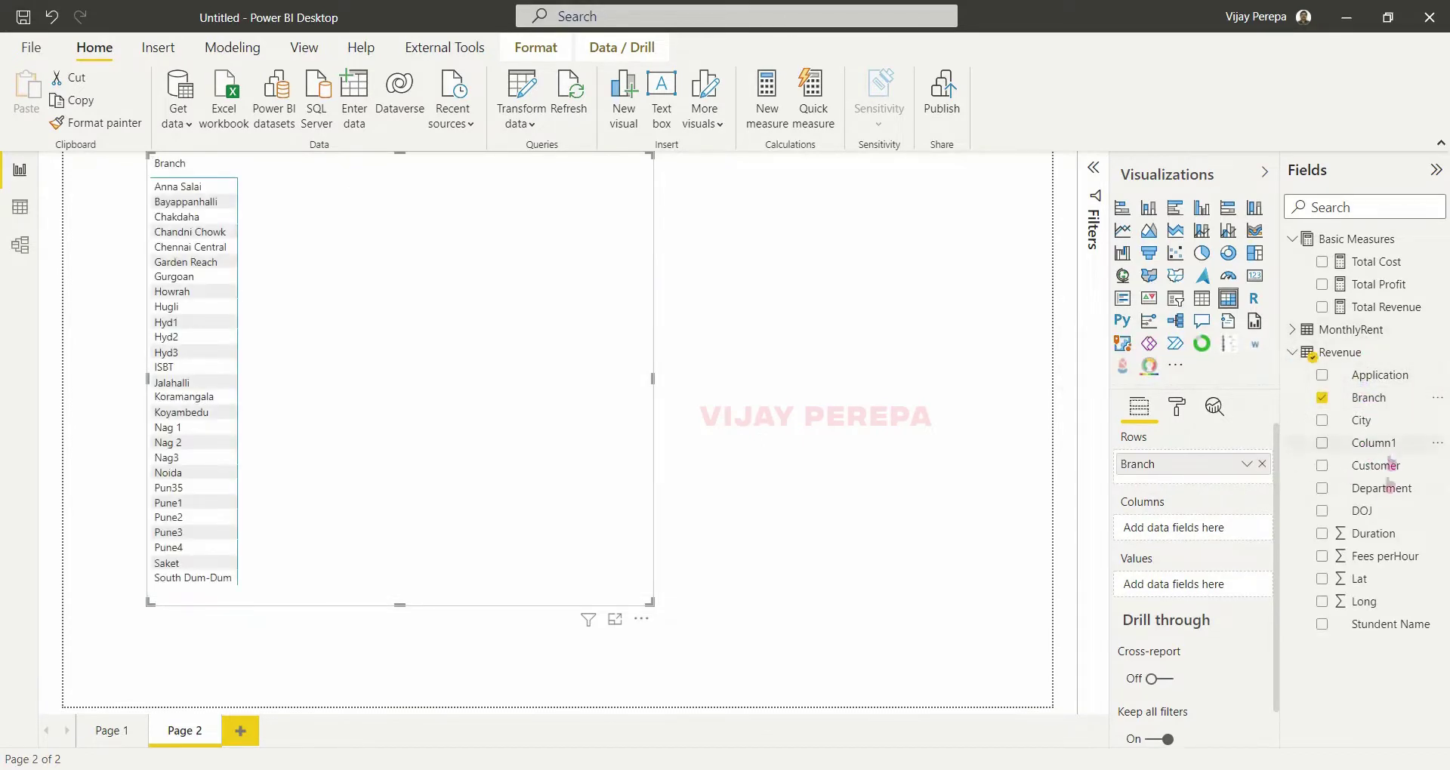
drag(1380, 375, 1212, 532)
drag(1369, 285, 1200, 594)
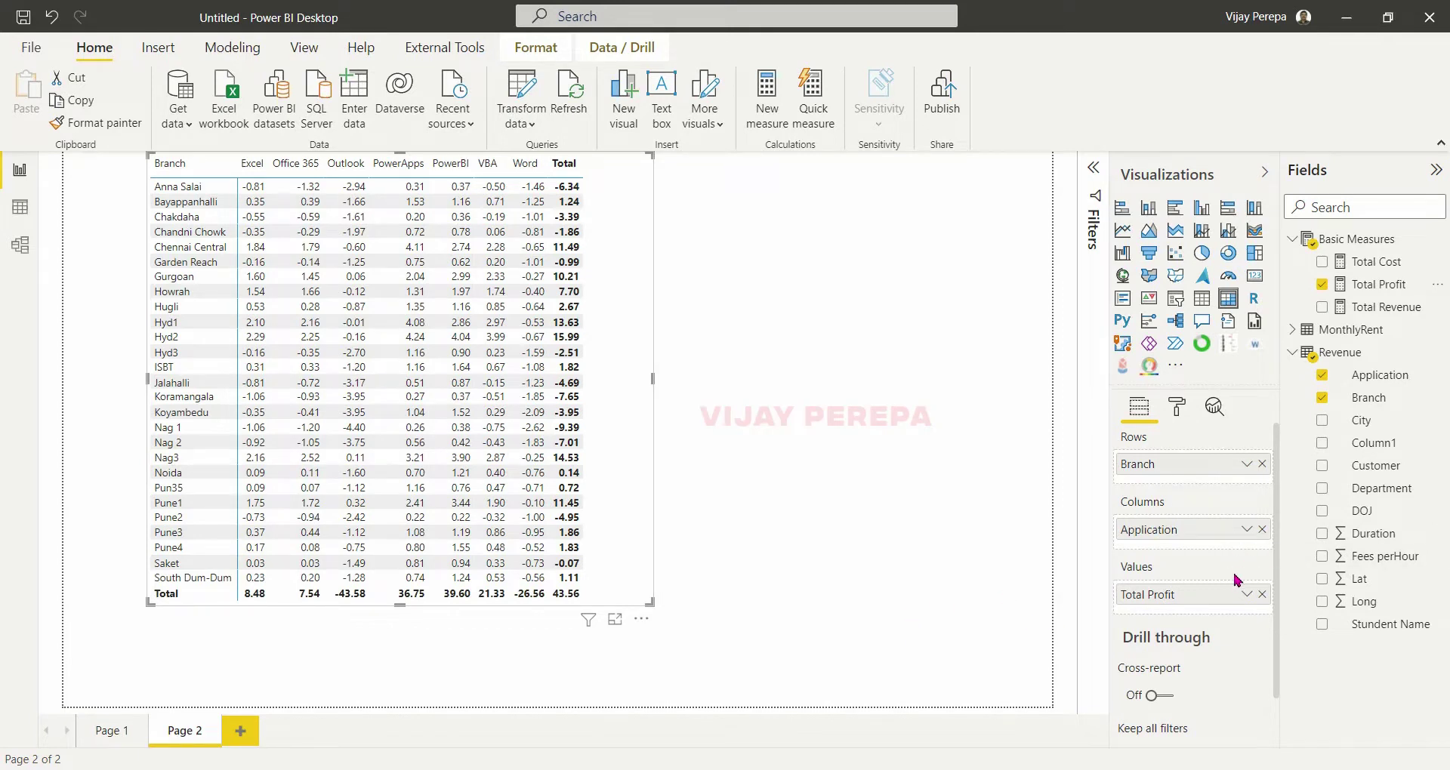
Start Background color conditional formatting for Total Profit, keeping the Gradient style.
click(1245, 594)
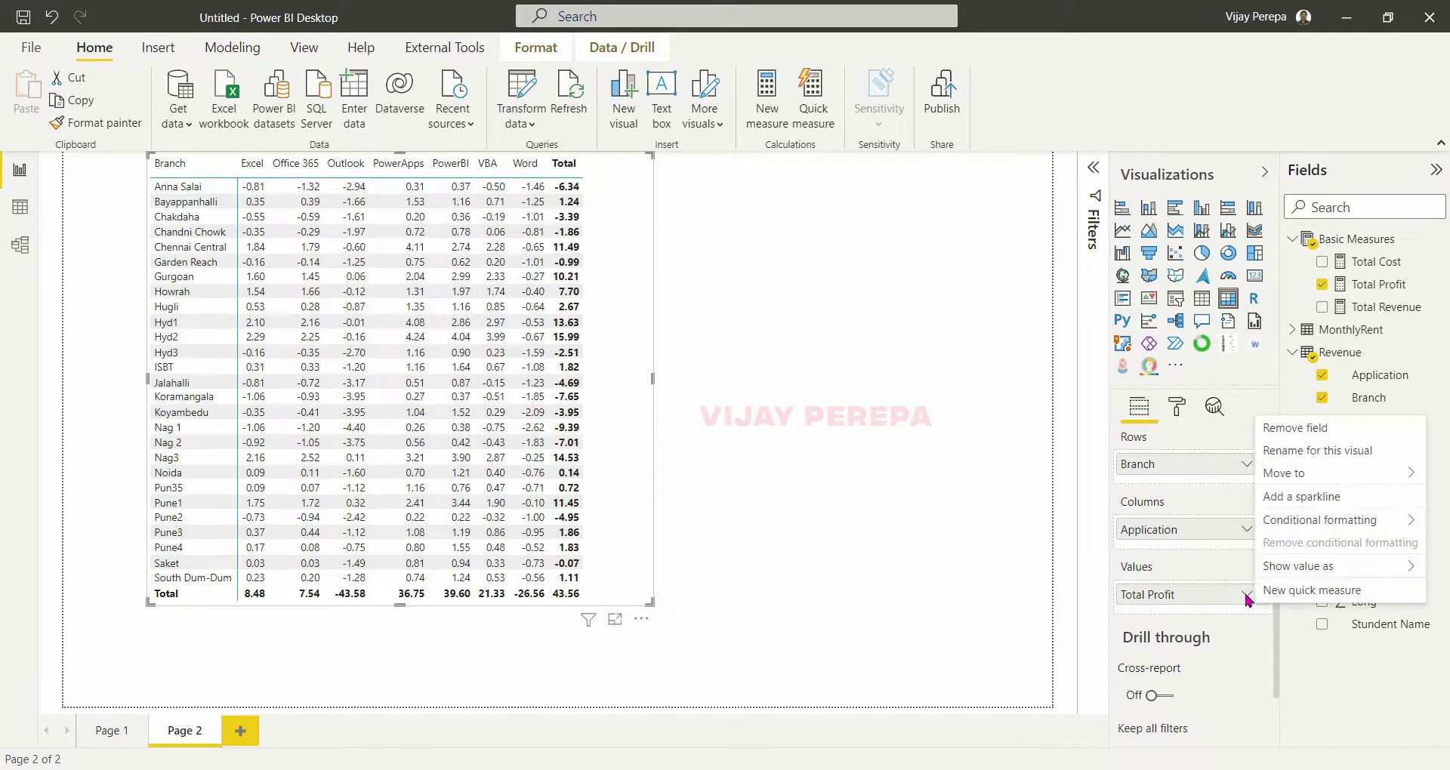
click(1263, 604)
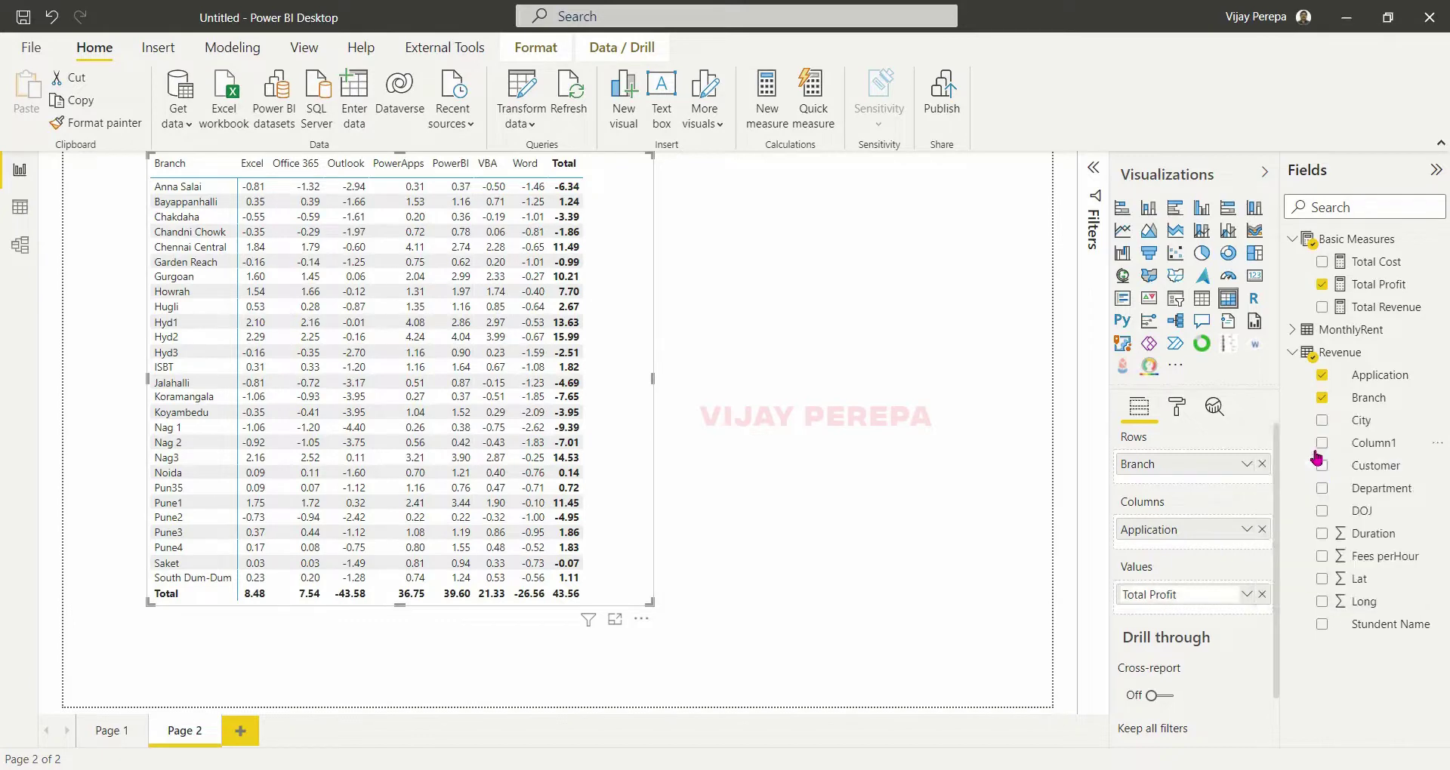
click(1246, 596)
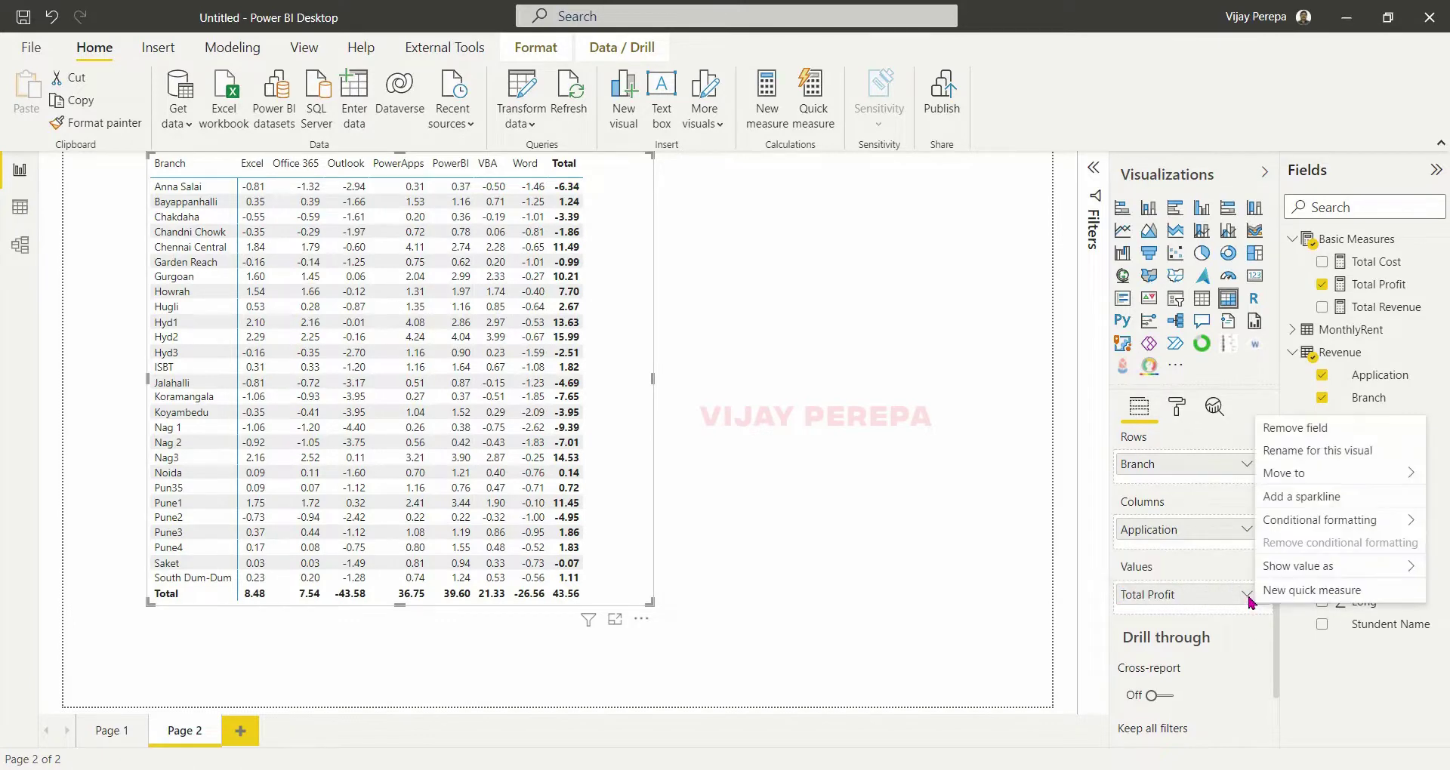
mouse_move(1303, 521)
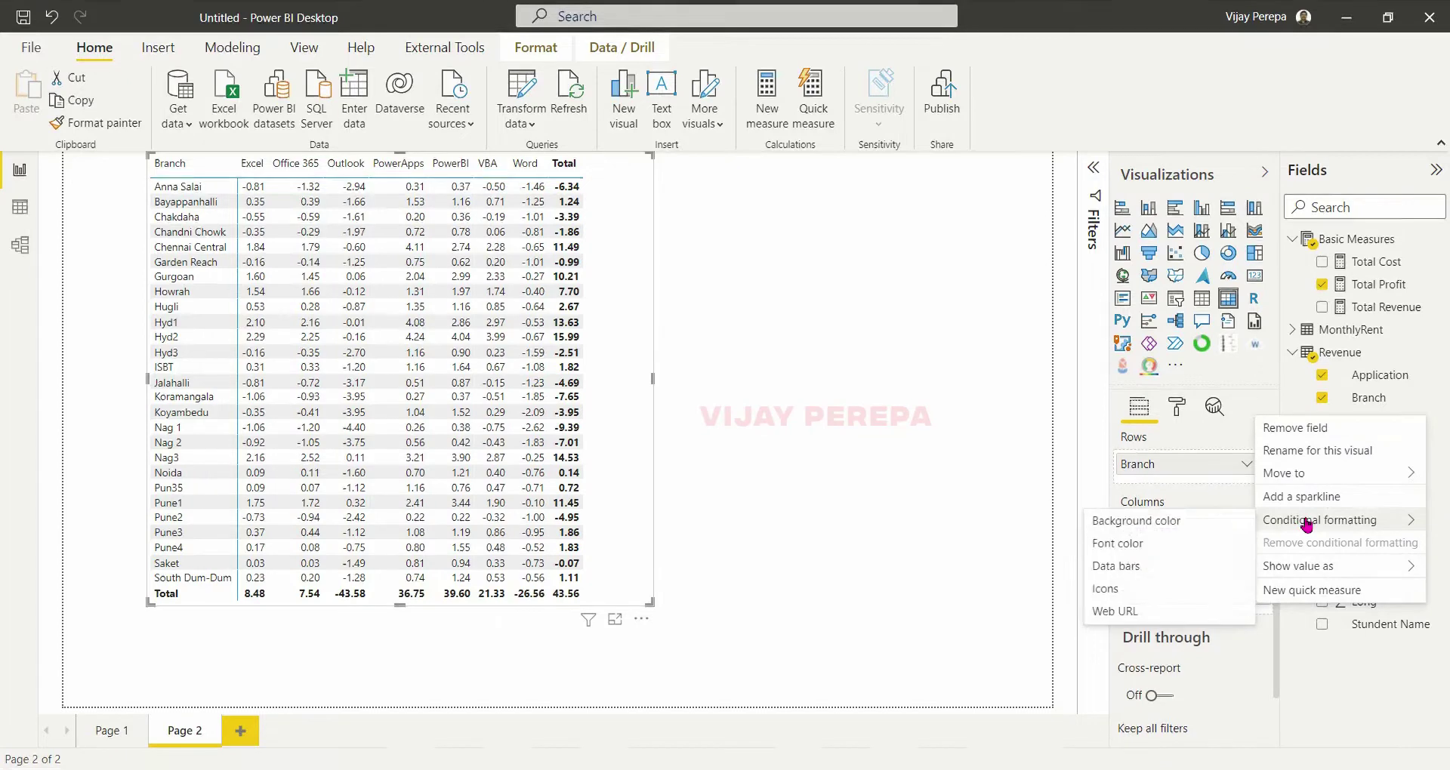
click(1178, 523)
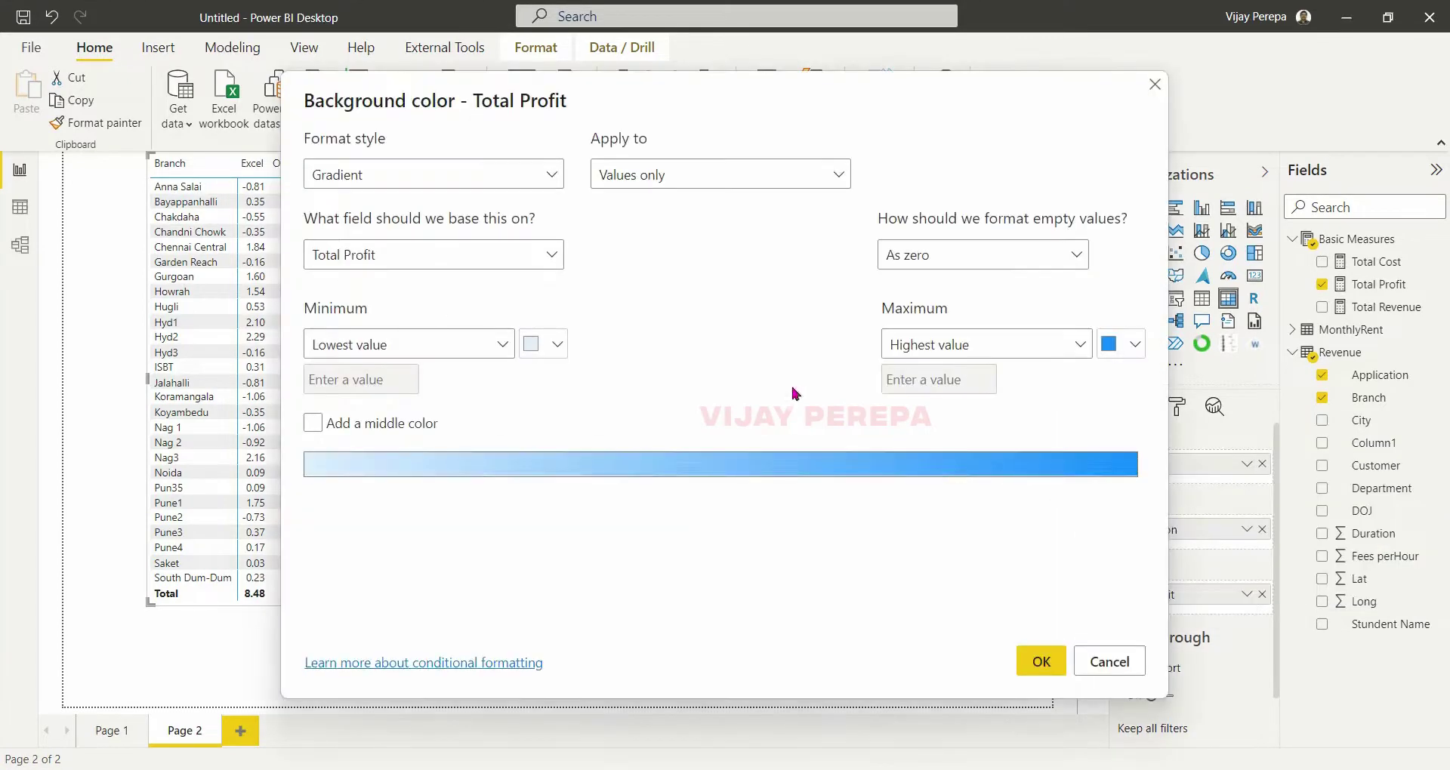
click(420, 185)
click(423, 184)
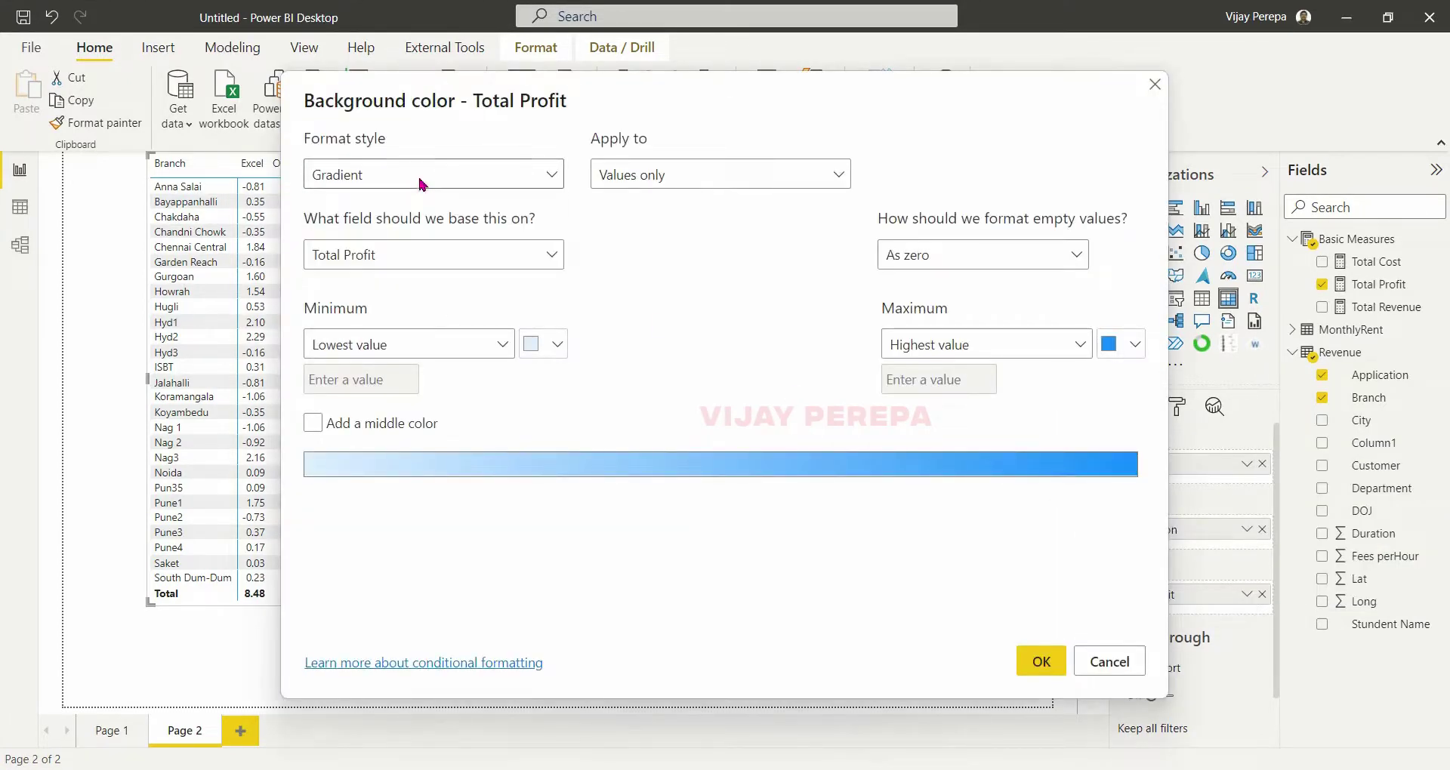
Apply a crimson minimum and white maximum gradient, then delete the matrix.
click(539, 351)
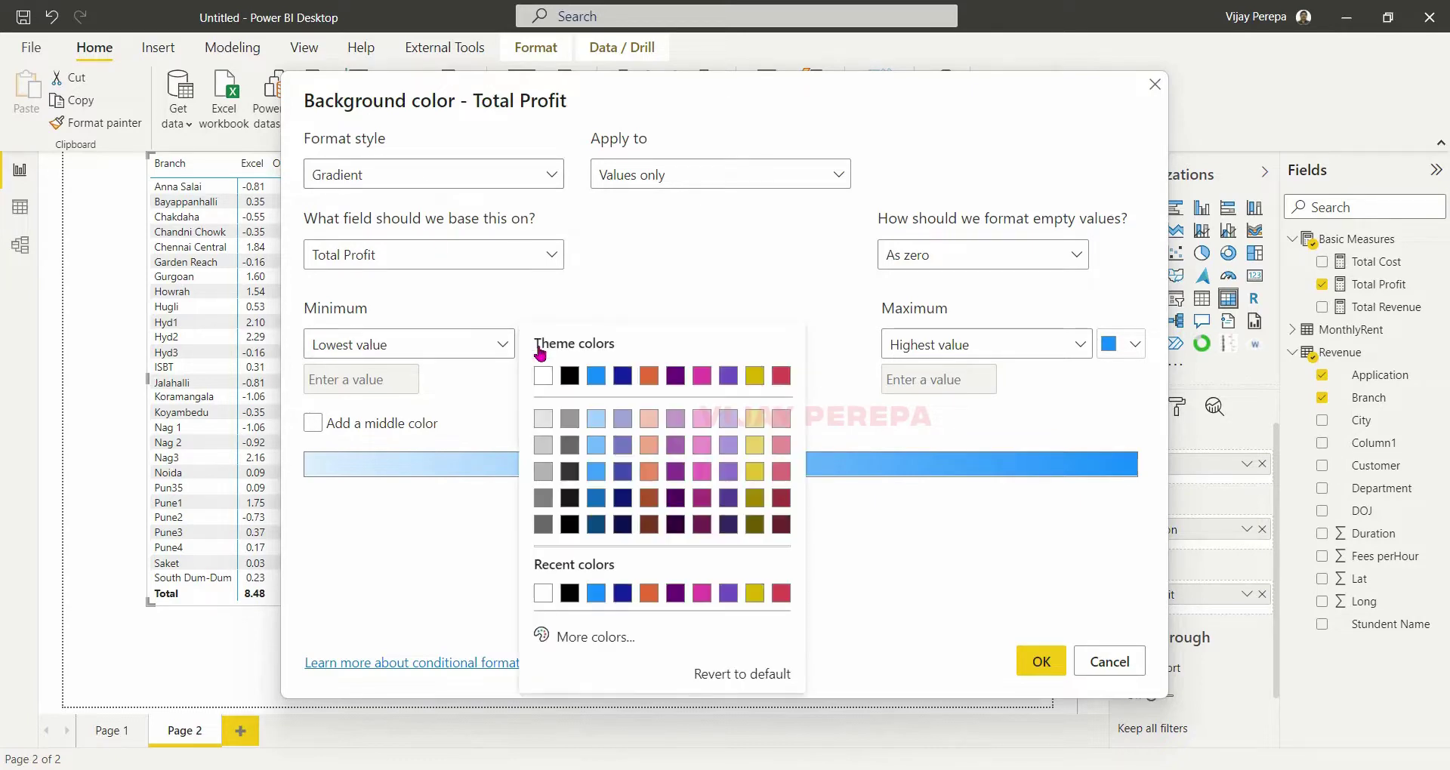
click(788, 381)
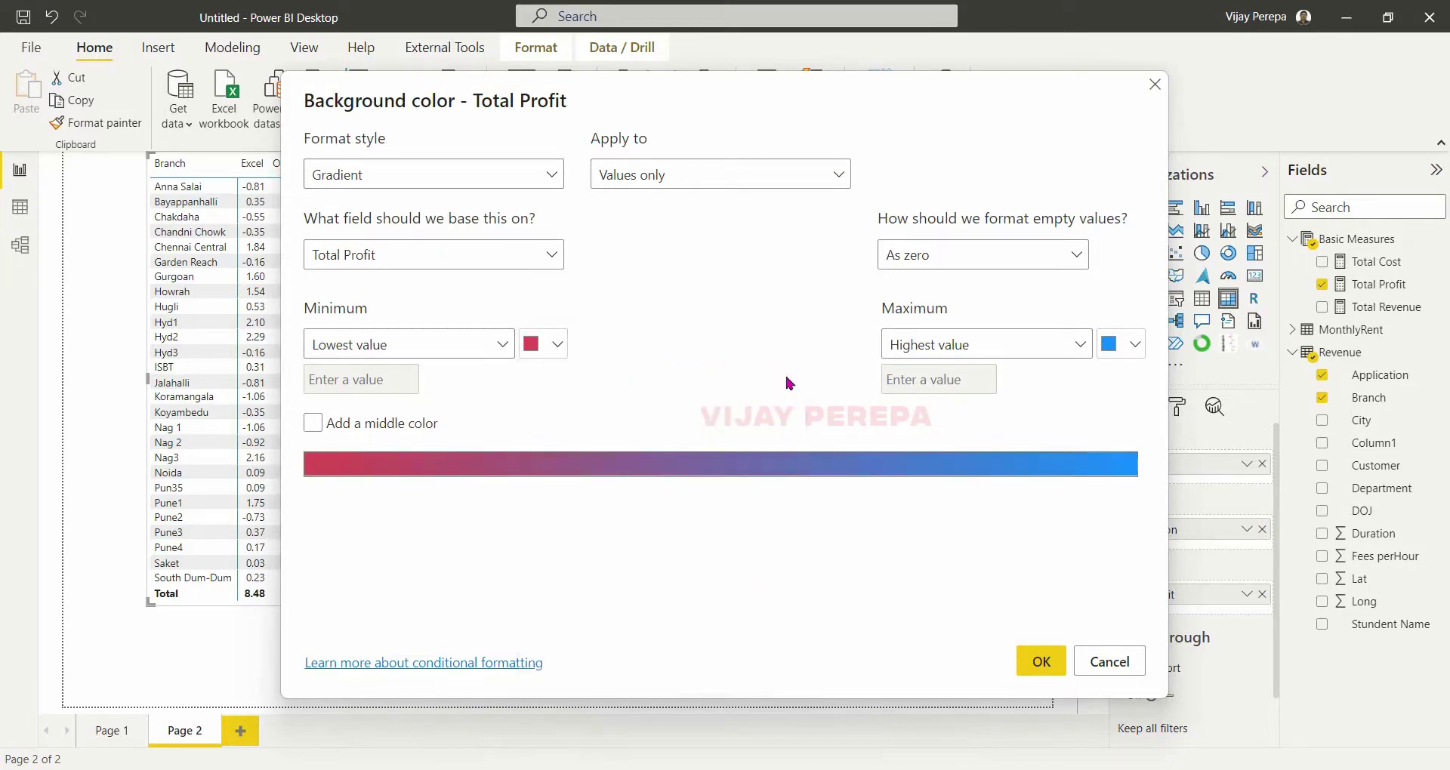
click(1123, 348)
click(879, 597)
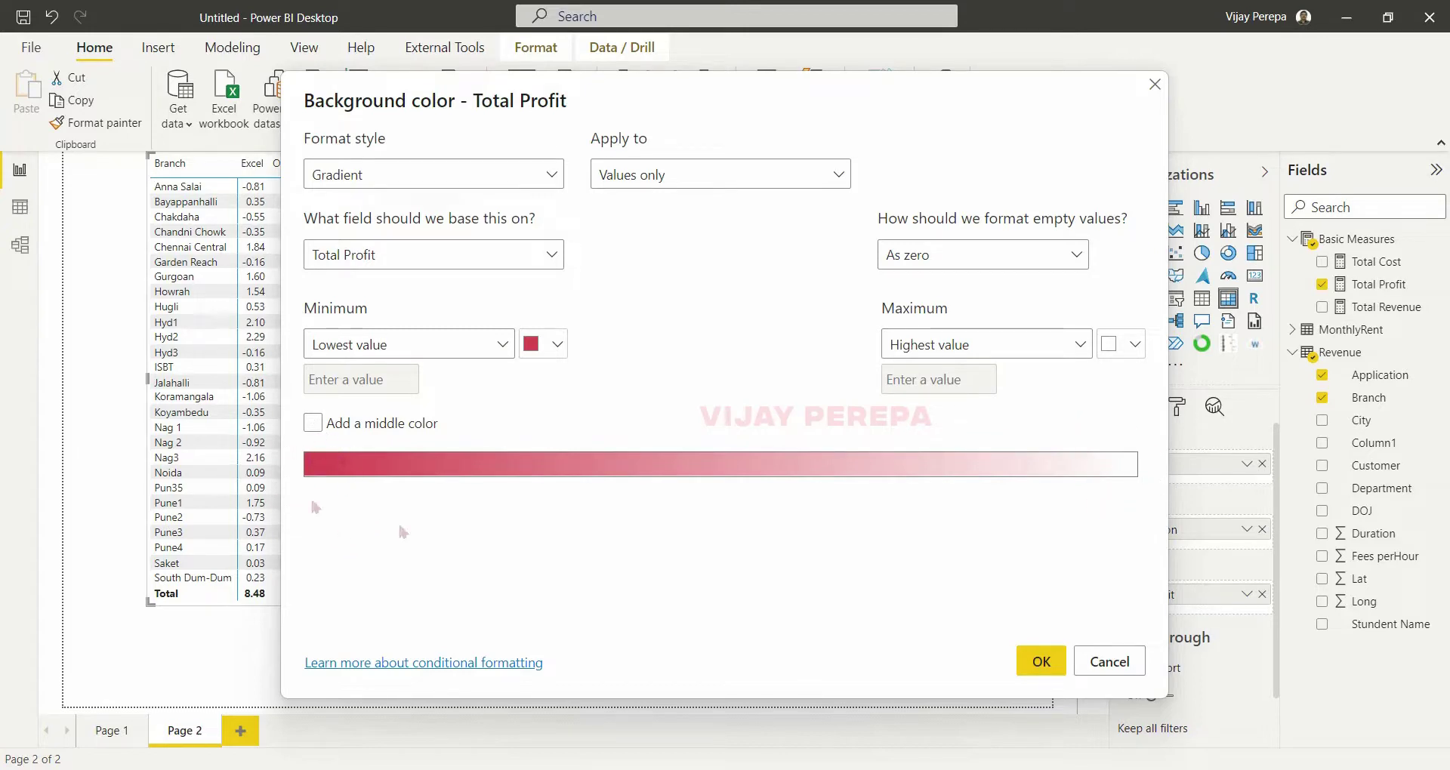
click(1037, 665)
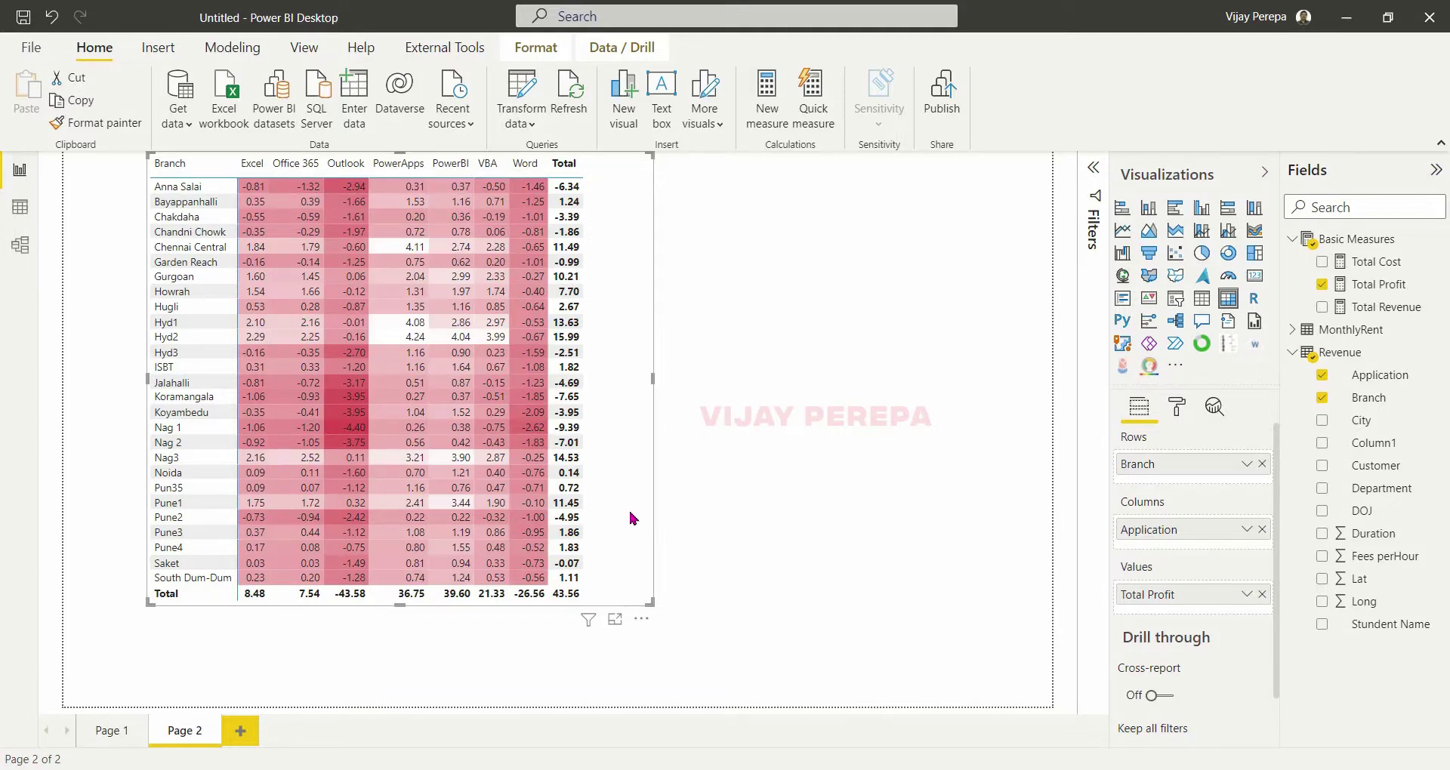
key(Delete)
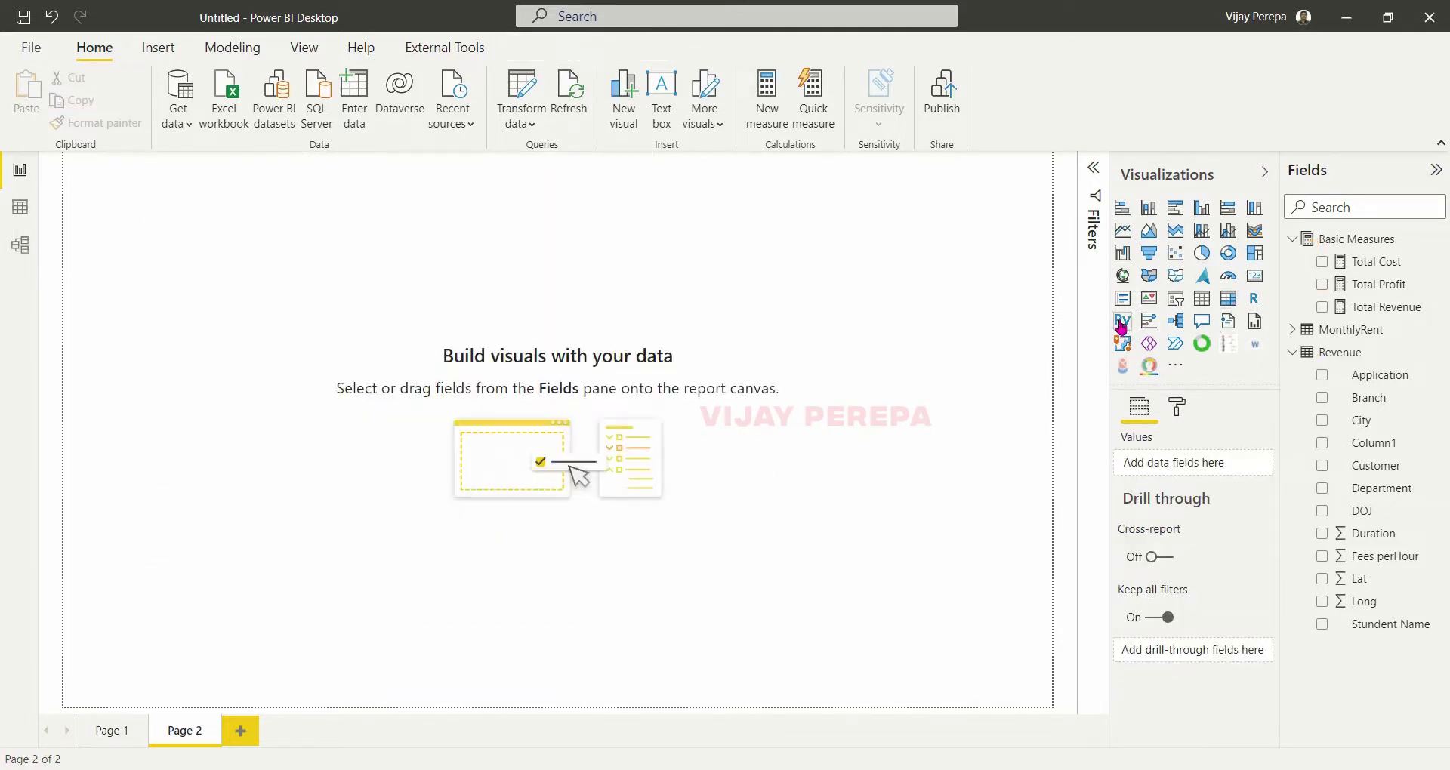
Add a Python visual fed with Branch, Application and Total Profit, generating the dataset preamble.
click(1122, 323)
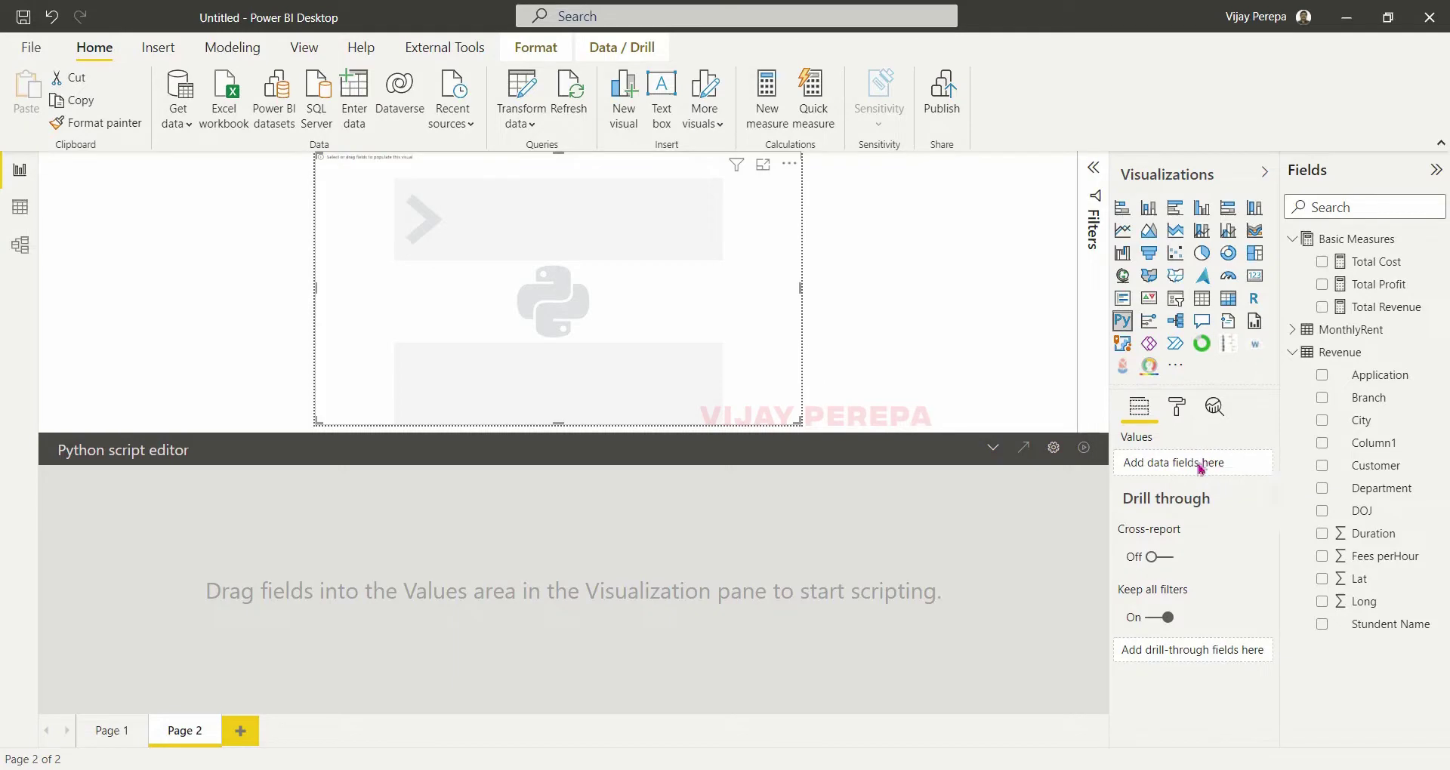
drag(1389, 400, 1178, 462)
drag(1368, 381, 1240, 498)
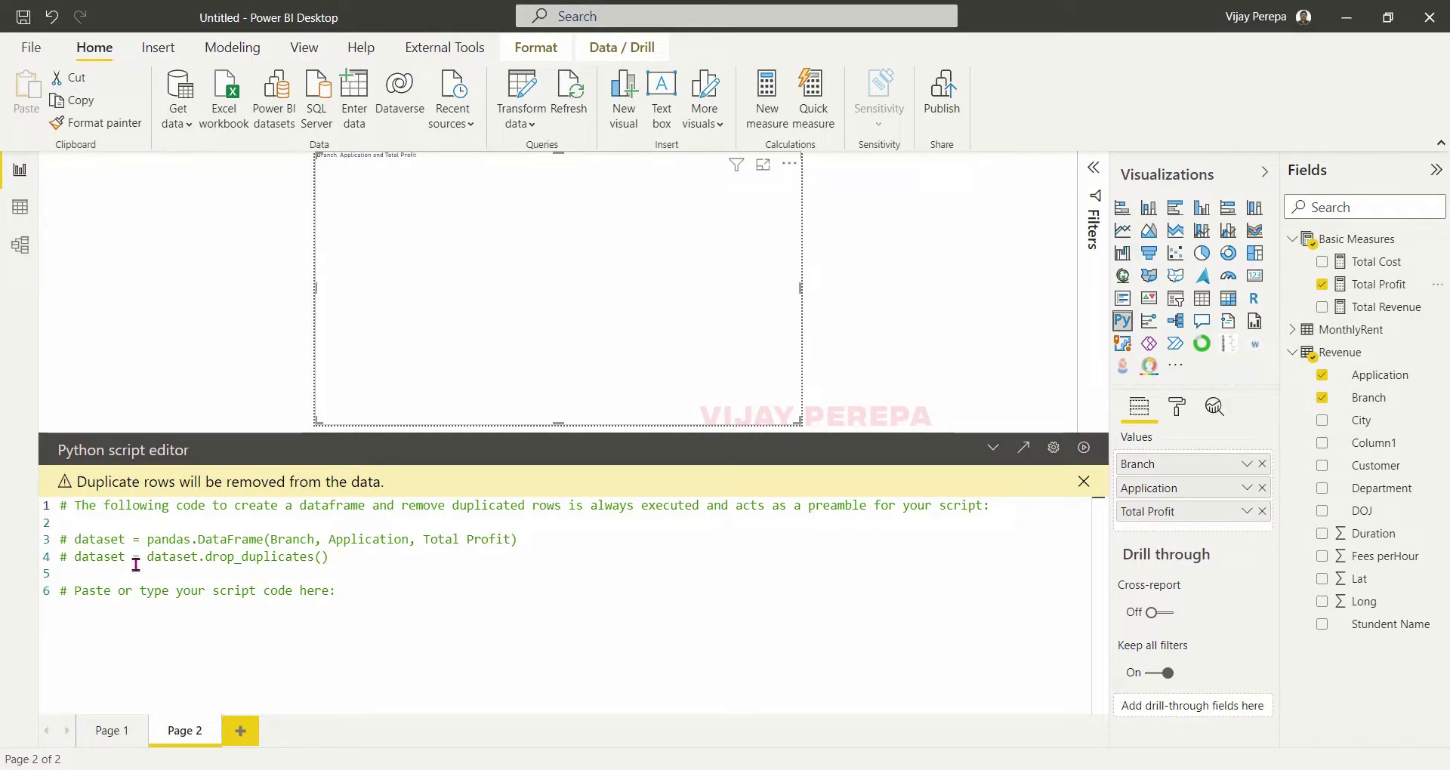
drag(72, 541, 123, 539)
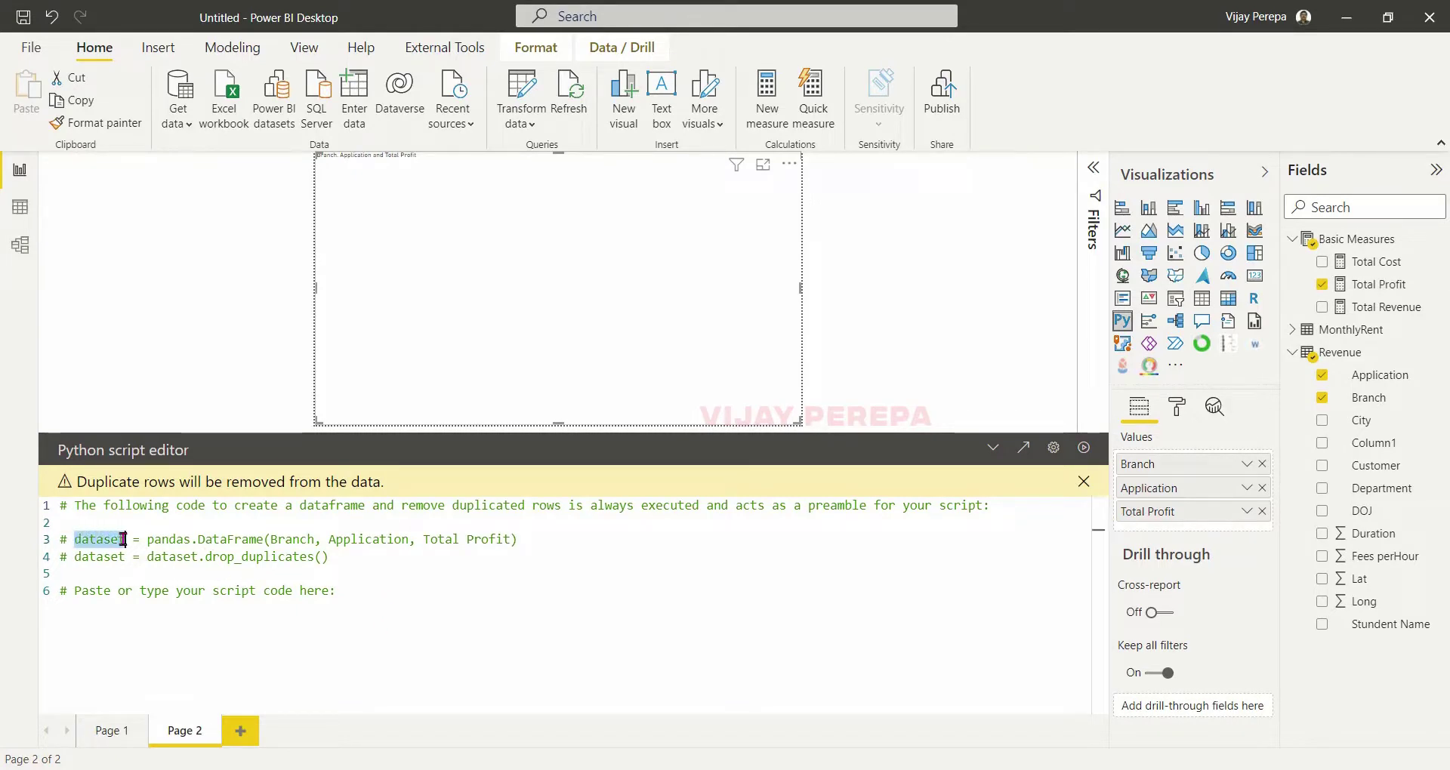
Write 'import matplotlib.pyplot as plt' and 'import seaborn as sns' below the preamble.
click(402, 586)
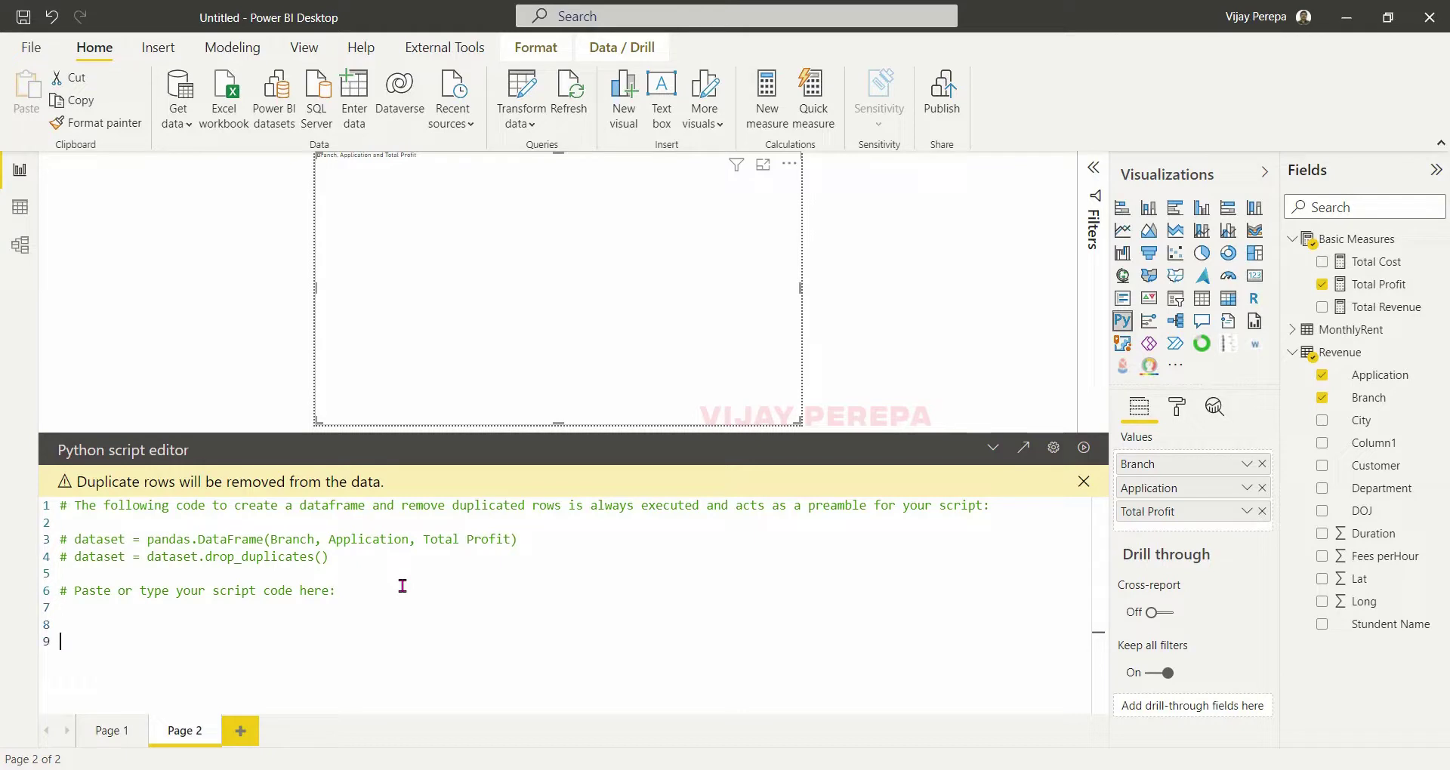
key(Return)
key(Return)
key(Return)
key(Return)
key(Return)
key(Return)
key(Return)
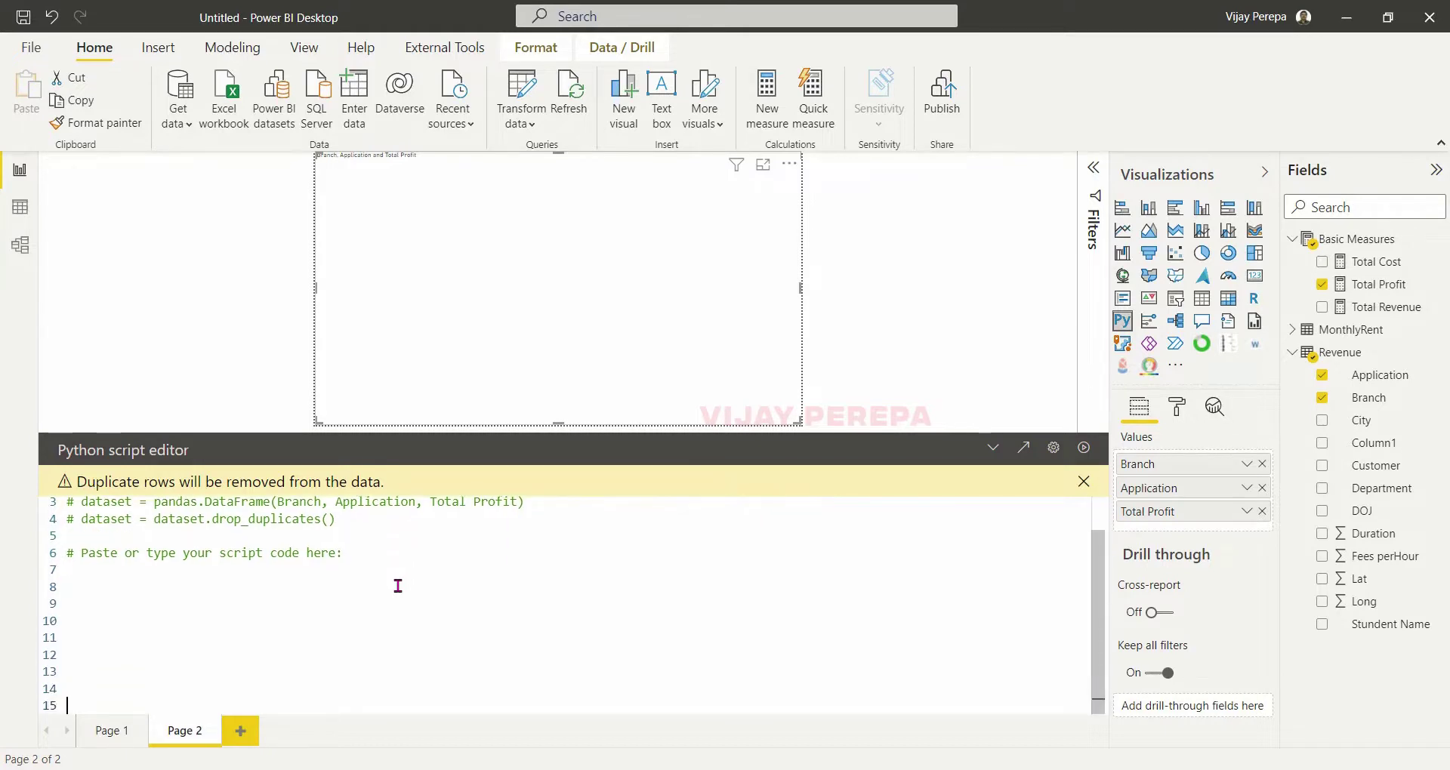
click(183, 571)
text(import matplotlib)
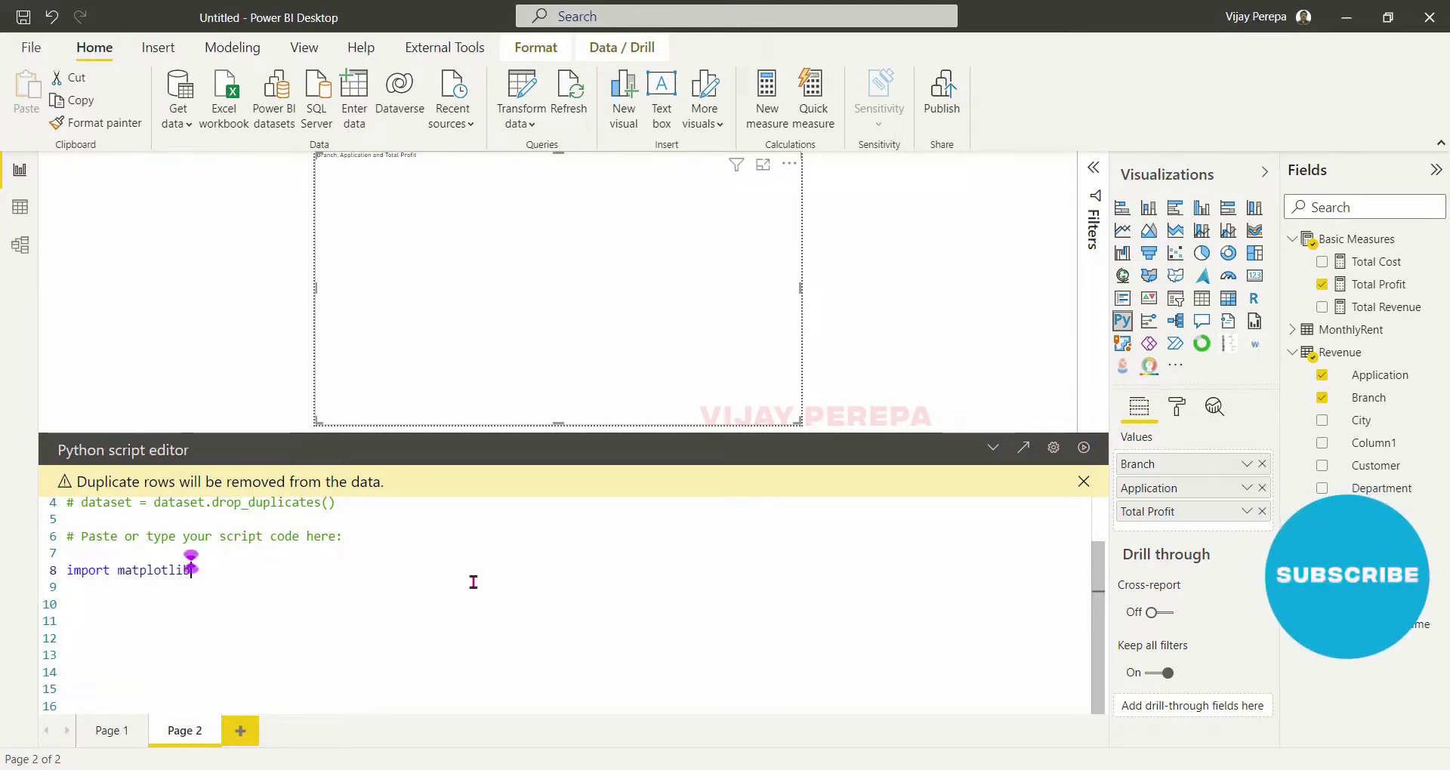
text(.pyplot)
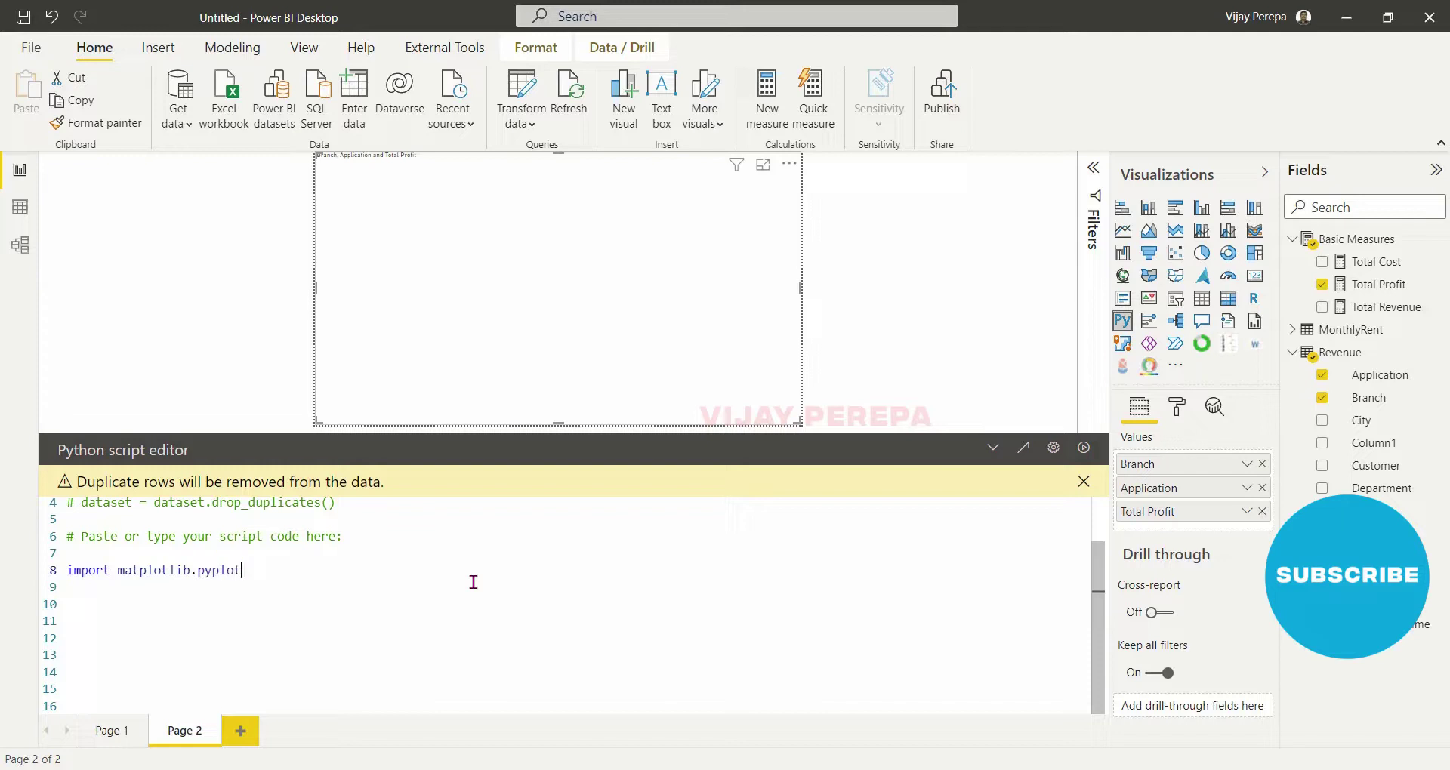
text( as plt)
key(Return)
key(Return)
text(impo)
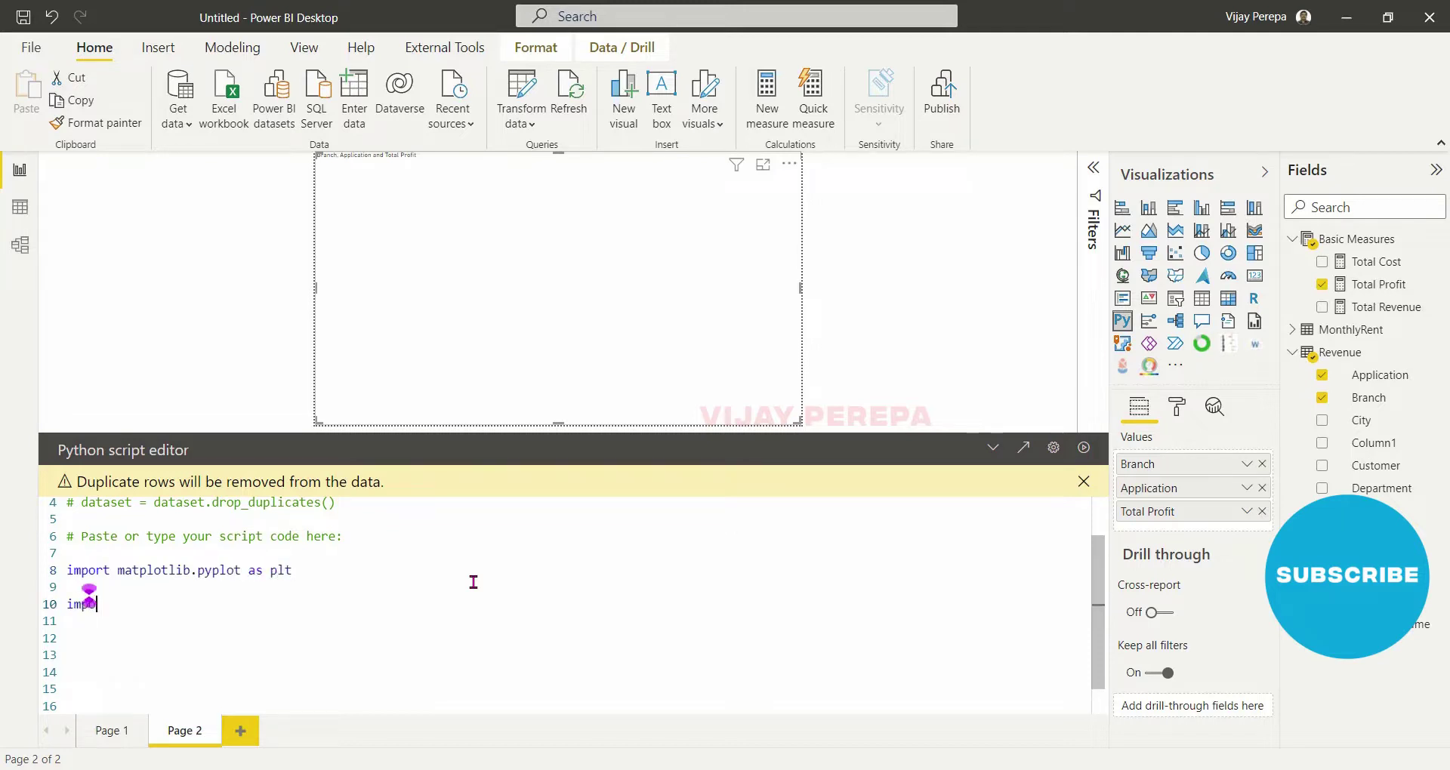
text(rt seaborn as sns)
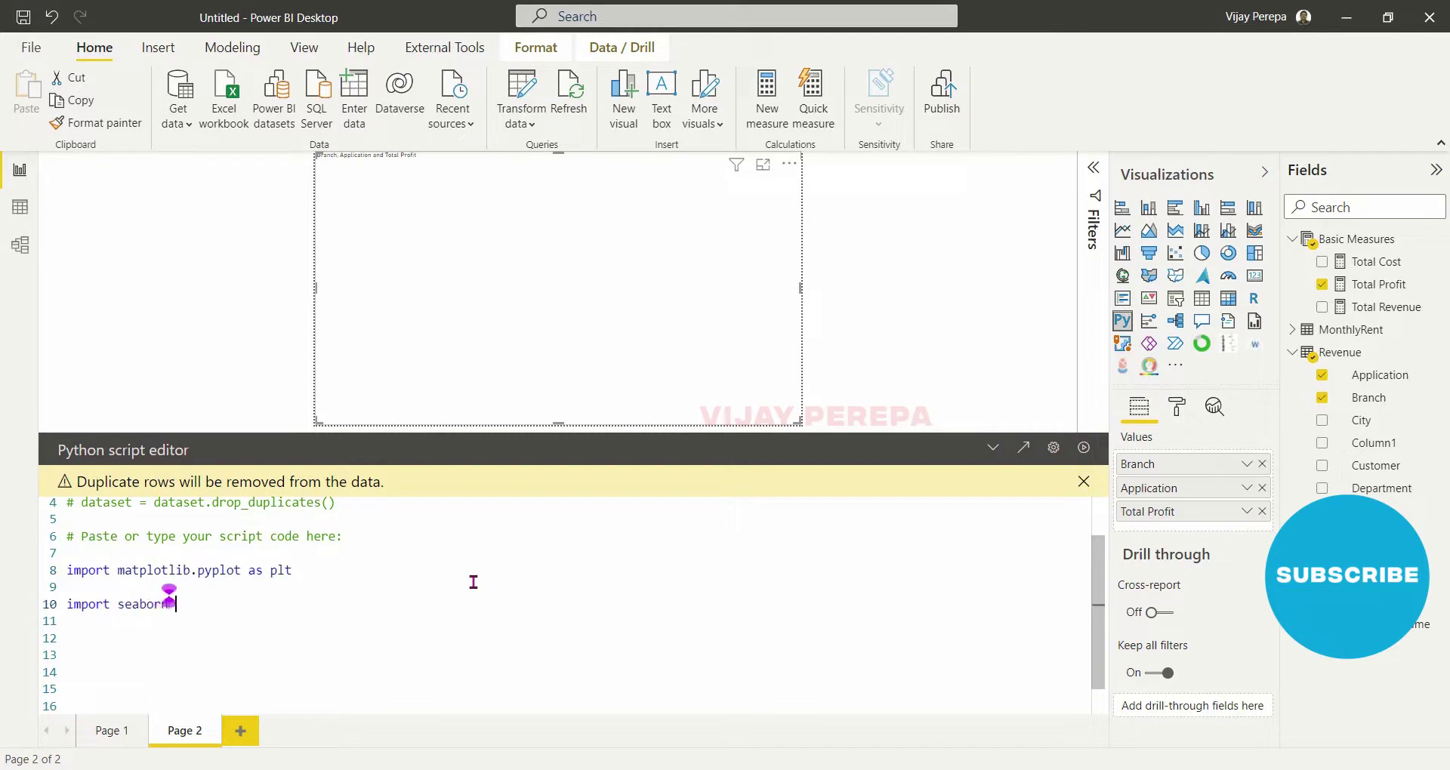
key(Return)
key(Return)
Remove the empty line between the two import statements.
click(181, 592)
key(Delete)
key(Down)
key(Down)
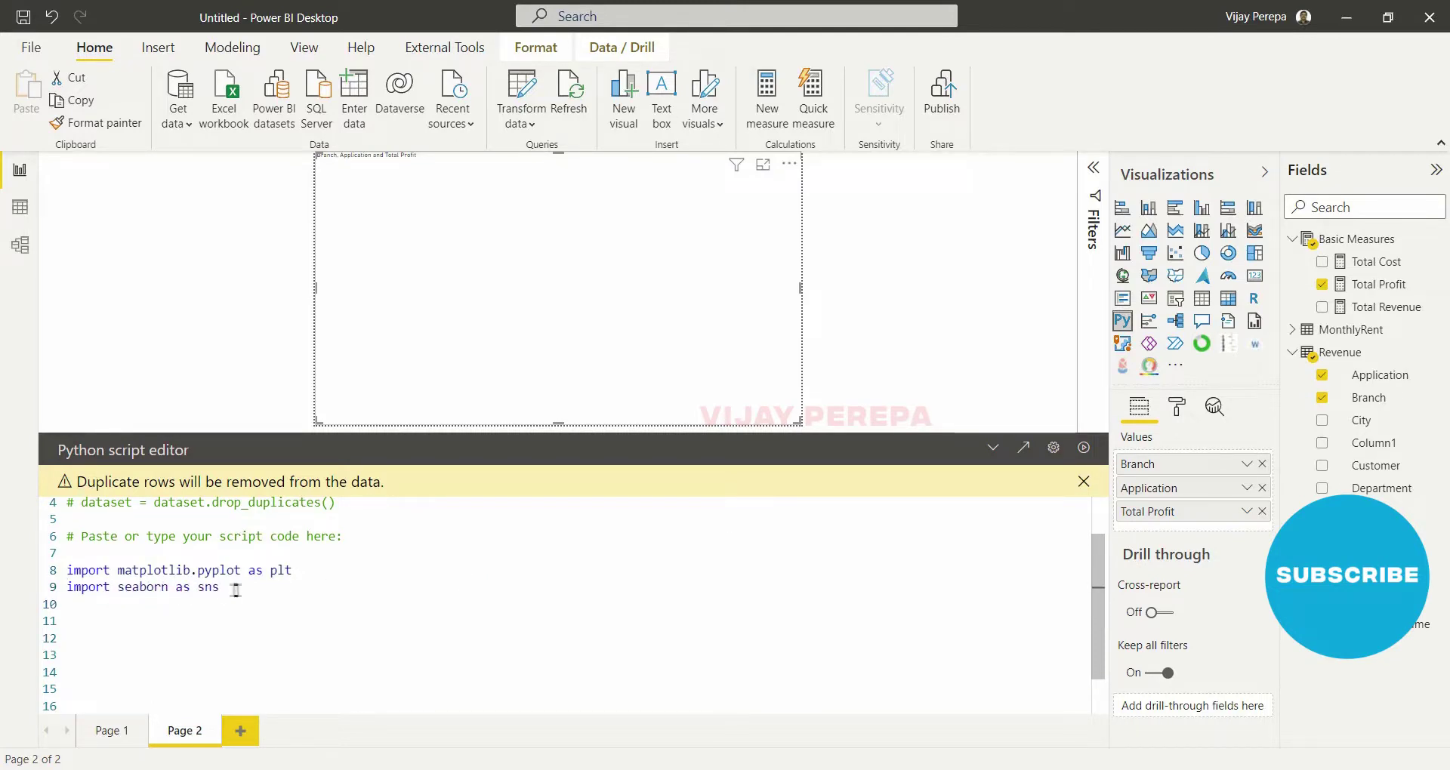
click(87, 501)
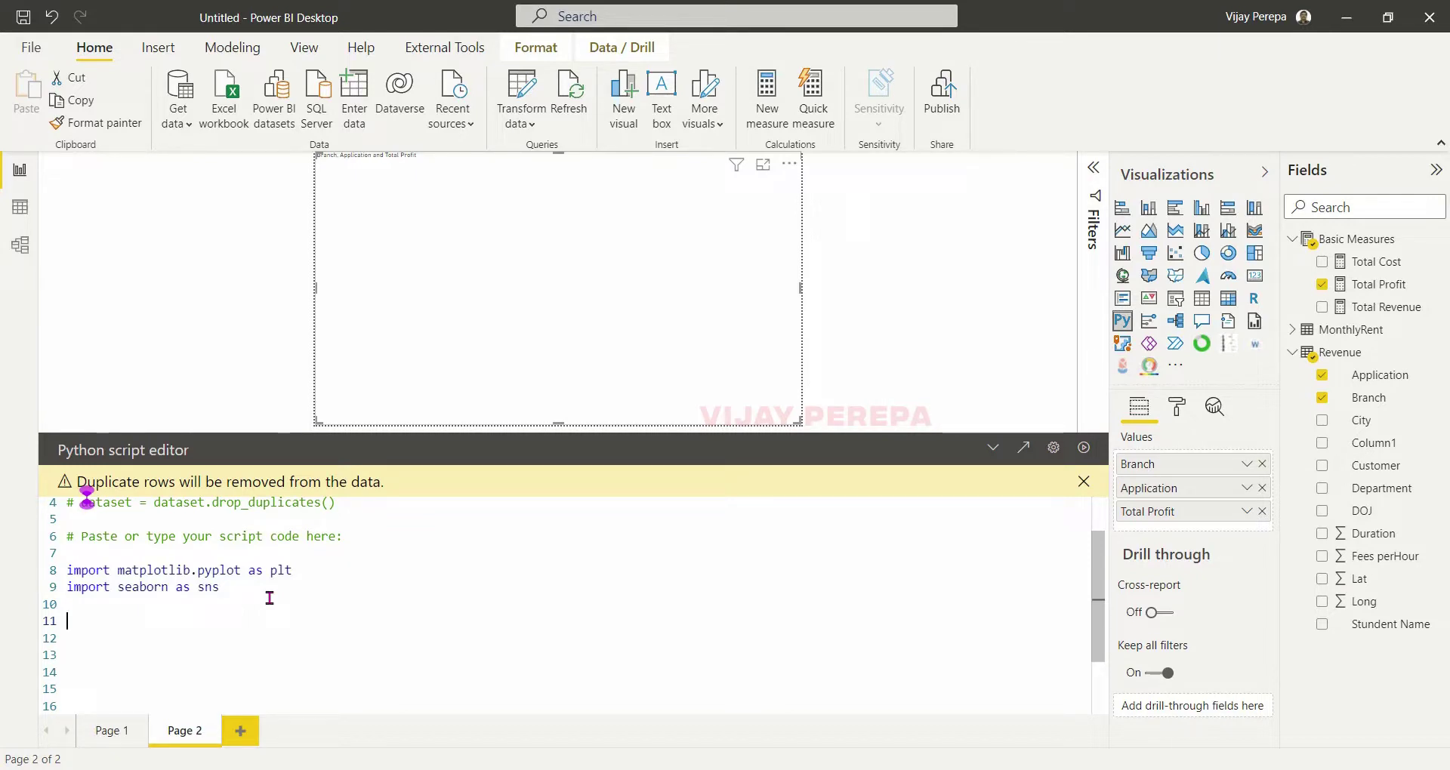
Add data = dataset.pivot("Branch","Application","Total Profit") and begin sns.heatmap(data).
text(data = dataset)
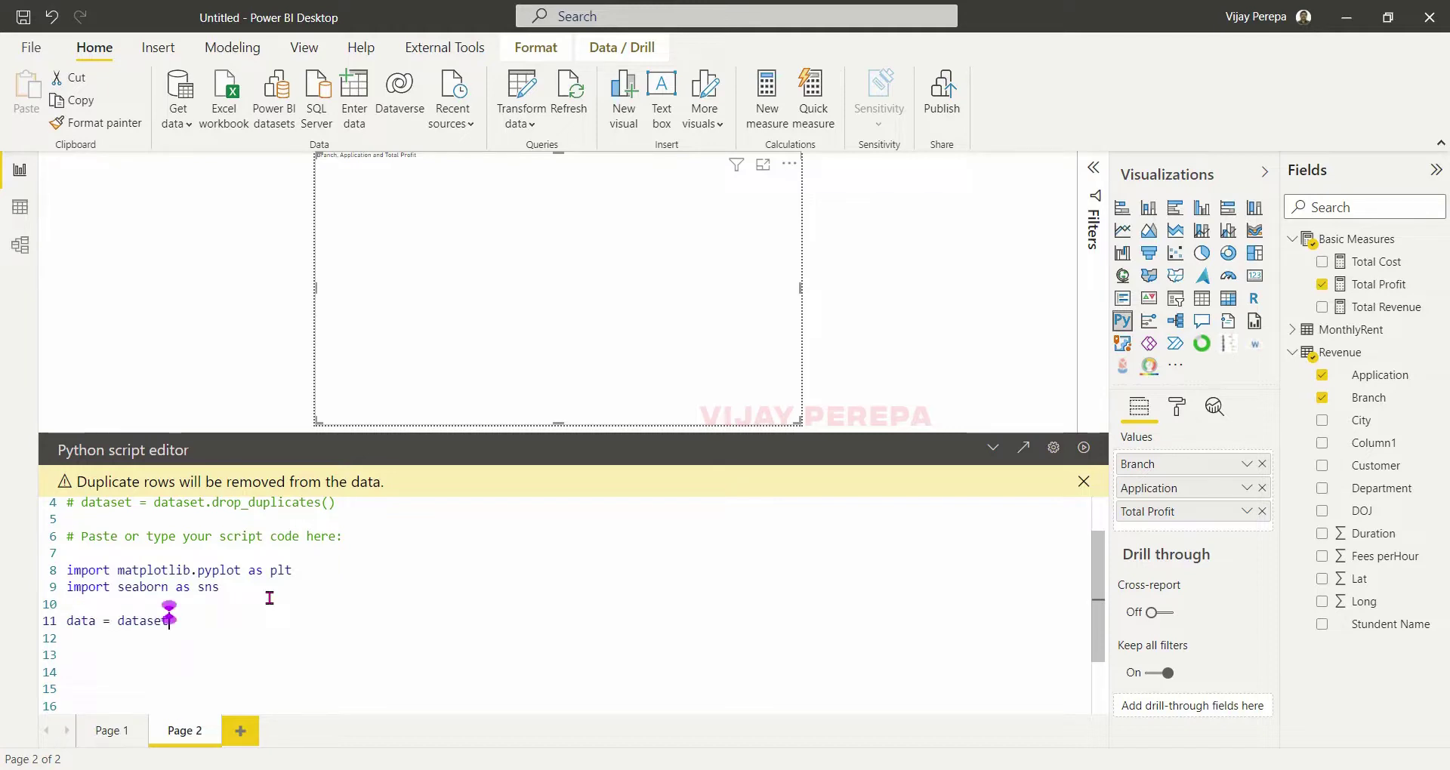
text(.pivot)
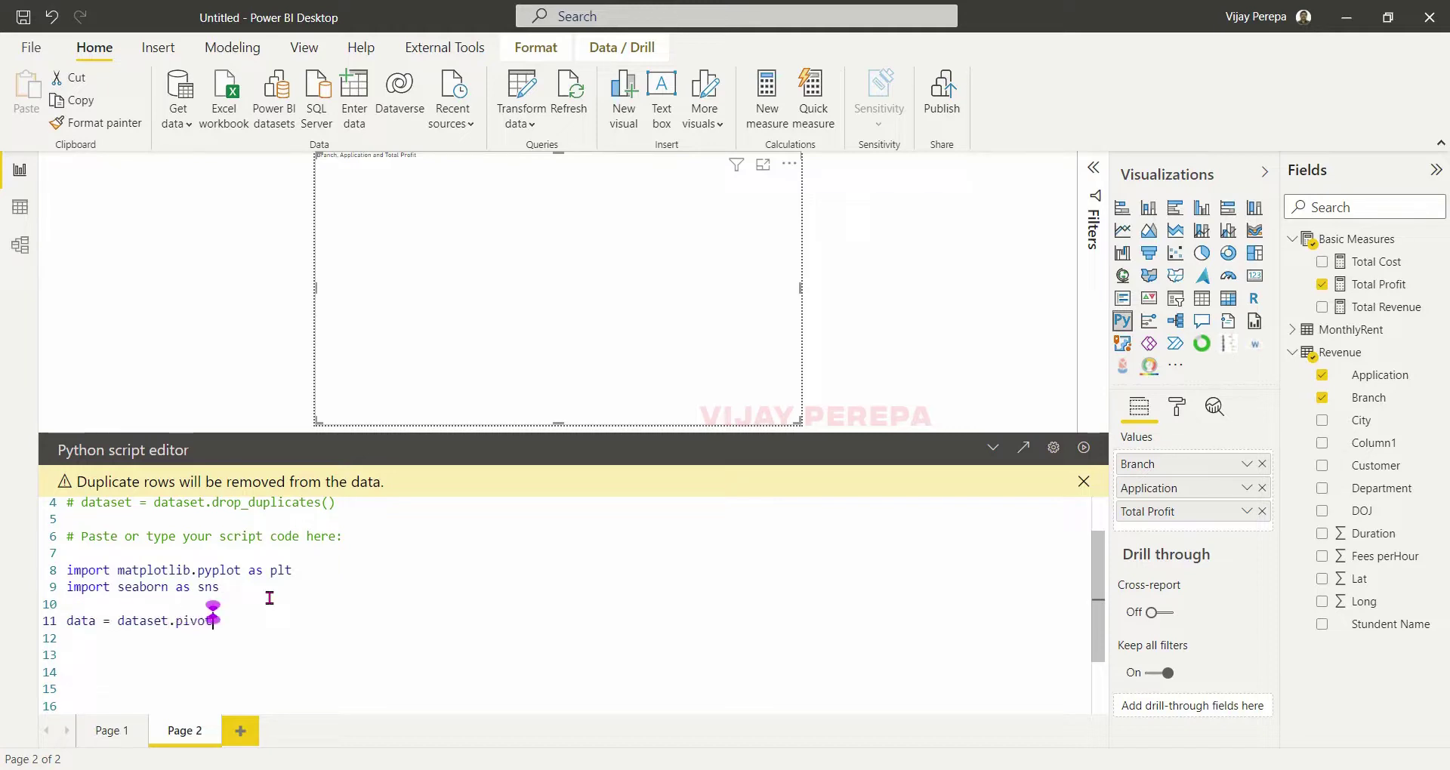
text(()
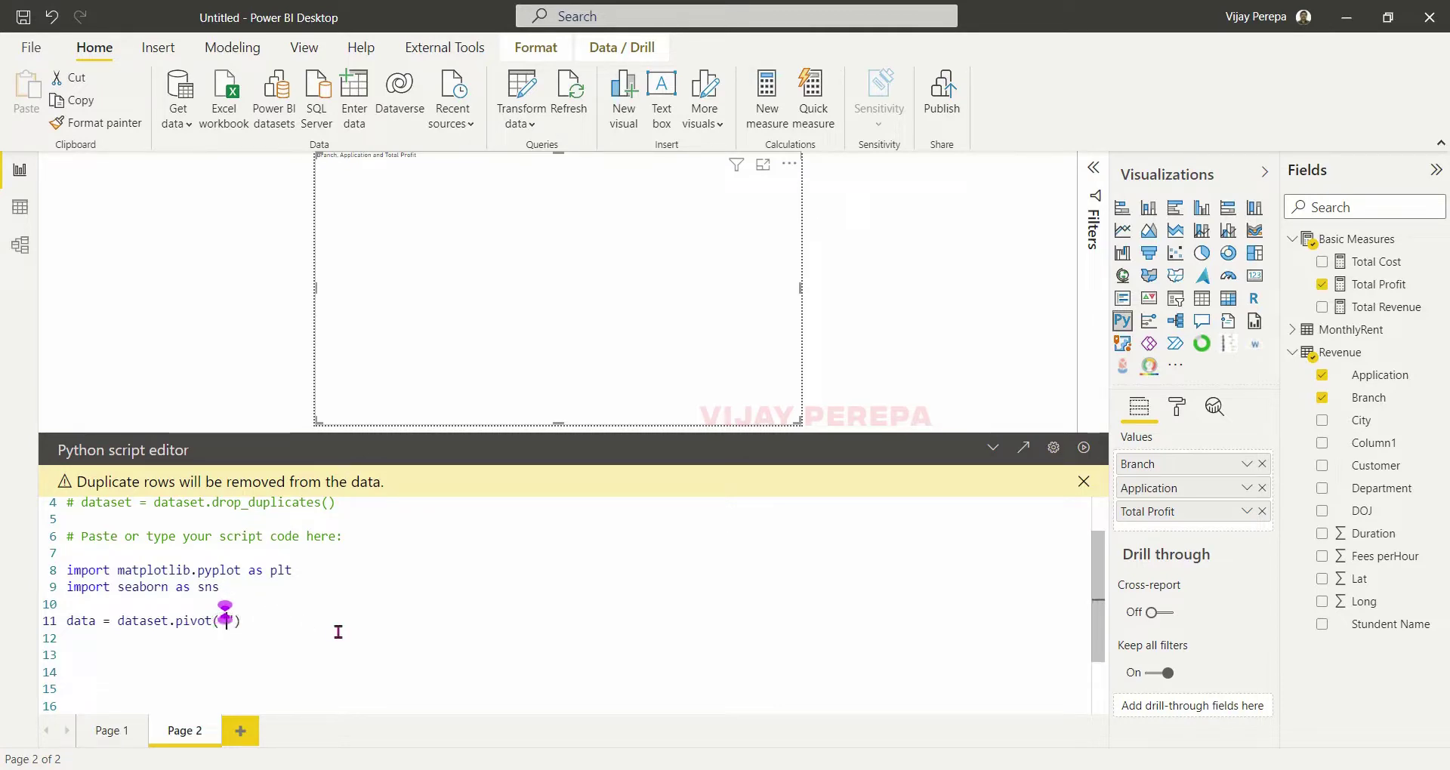
text( "Branch)
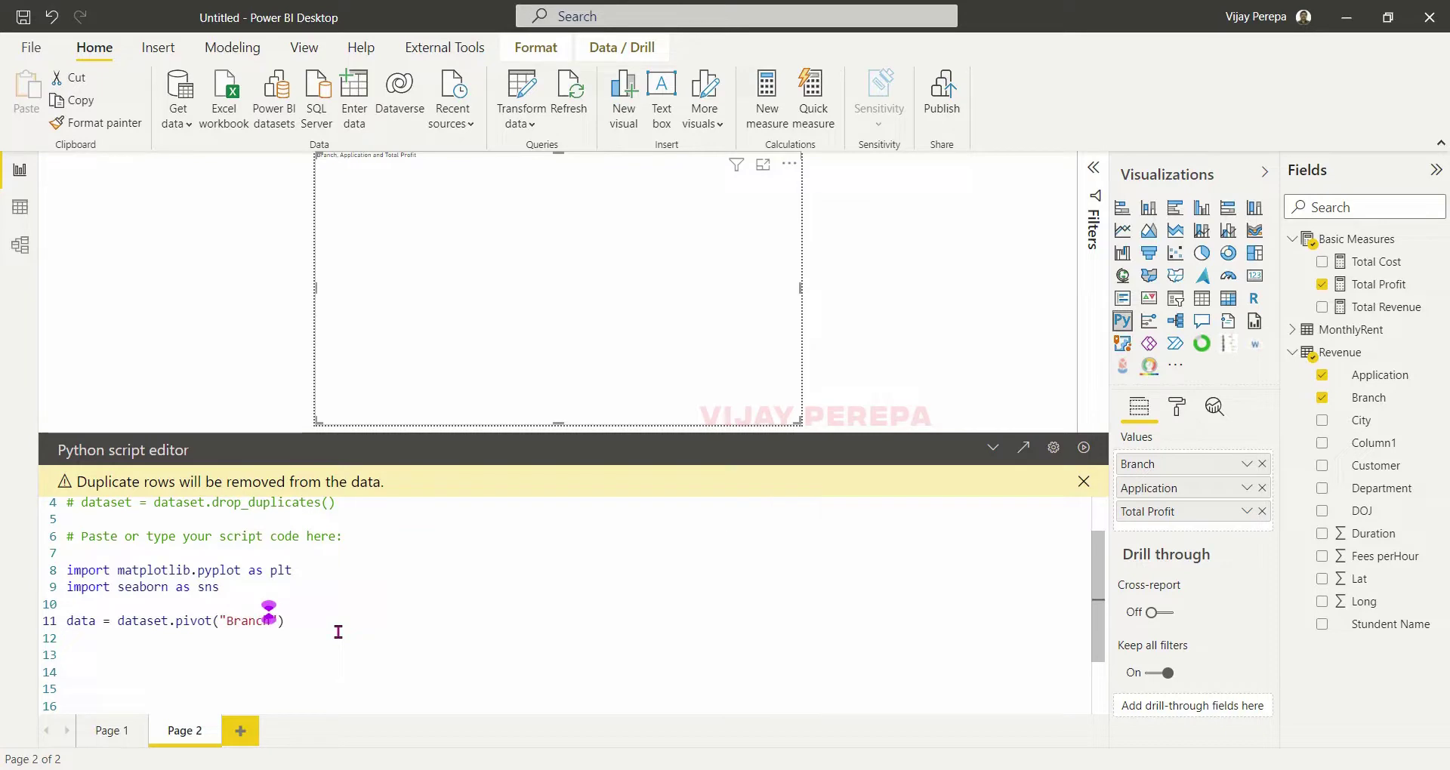
text(",)
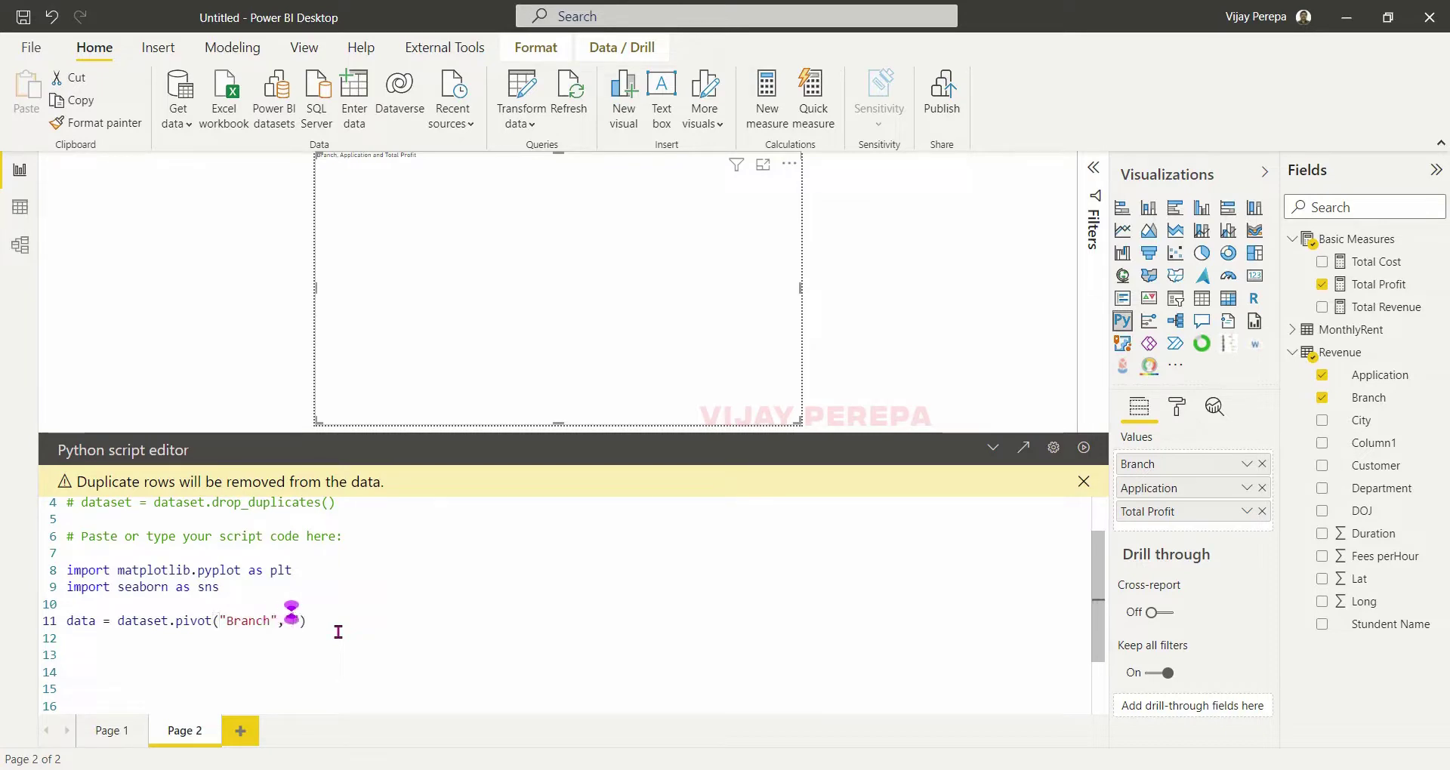
text("Appli)
text(cation")
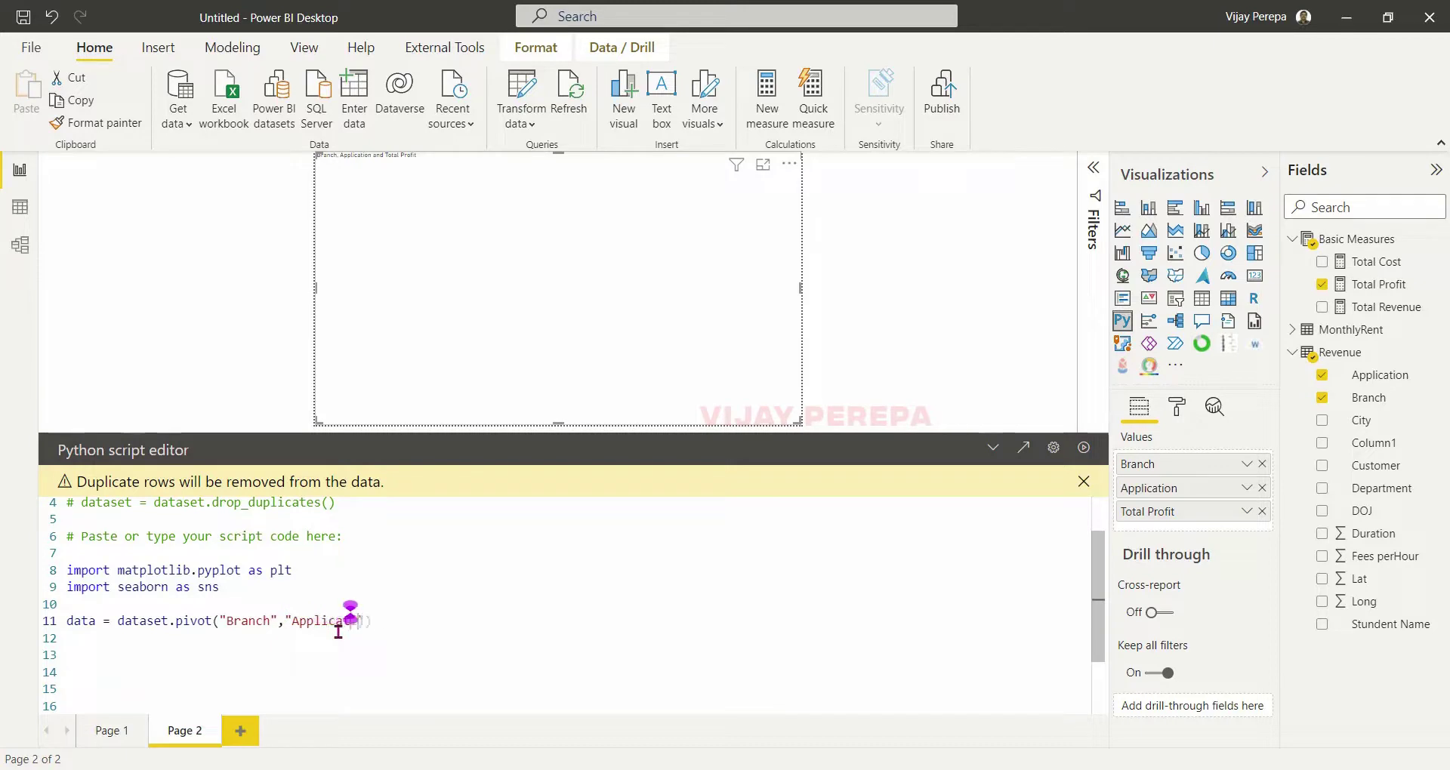
key(BackSpace)
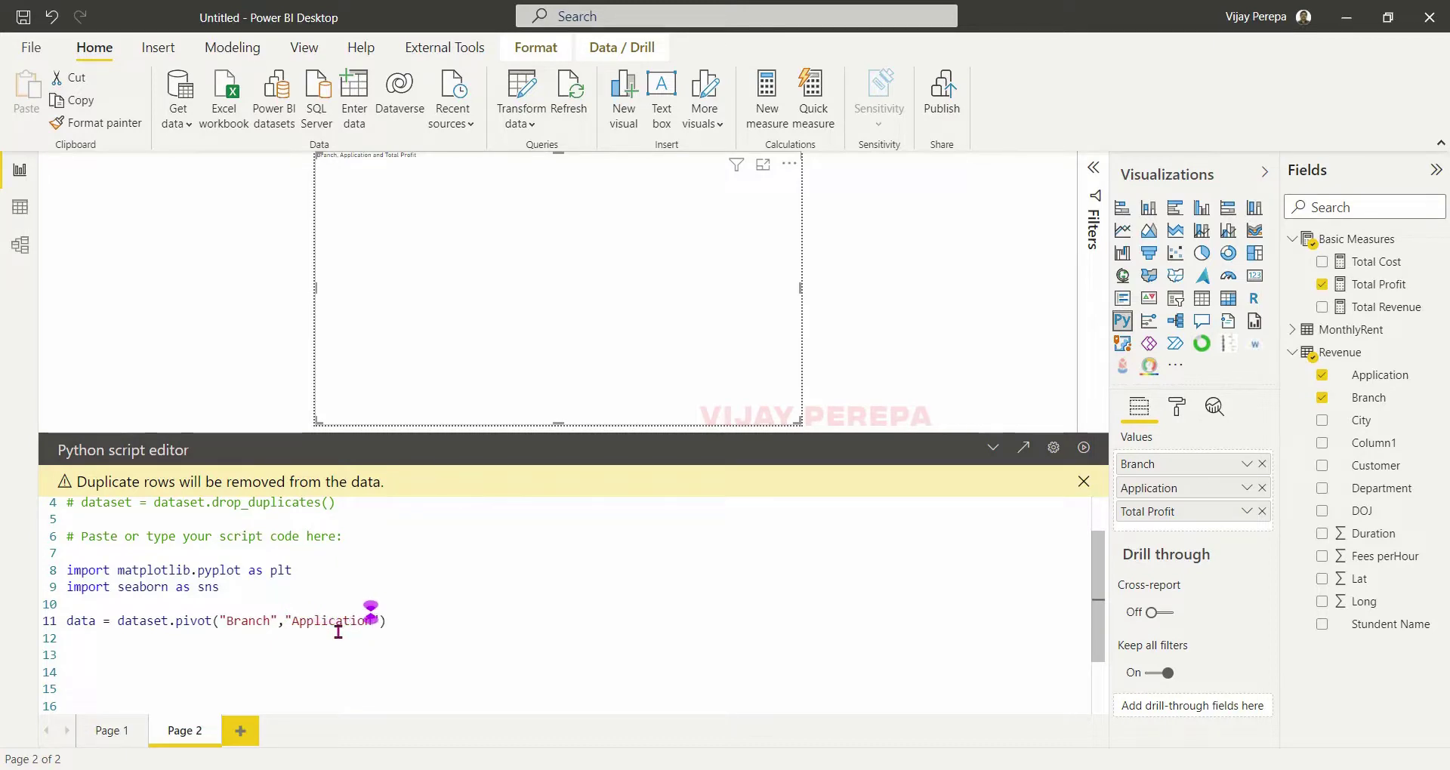
text(","Total Profit")
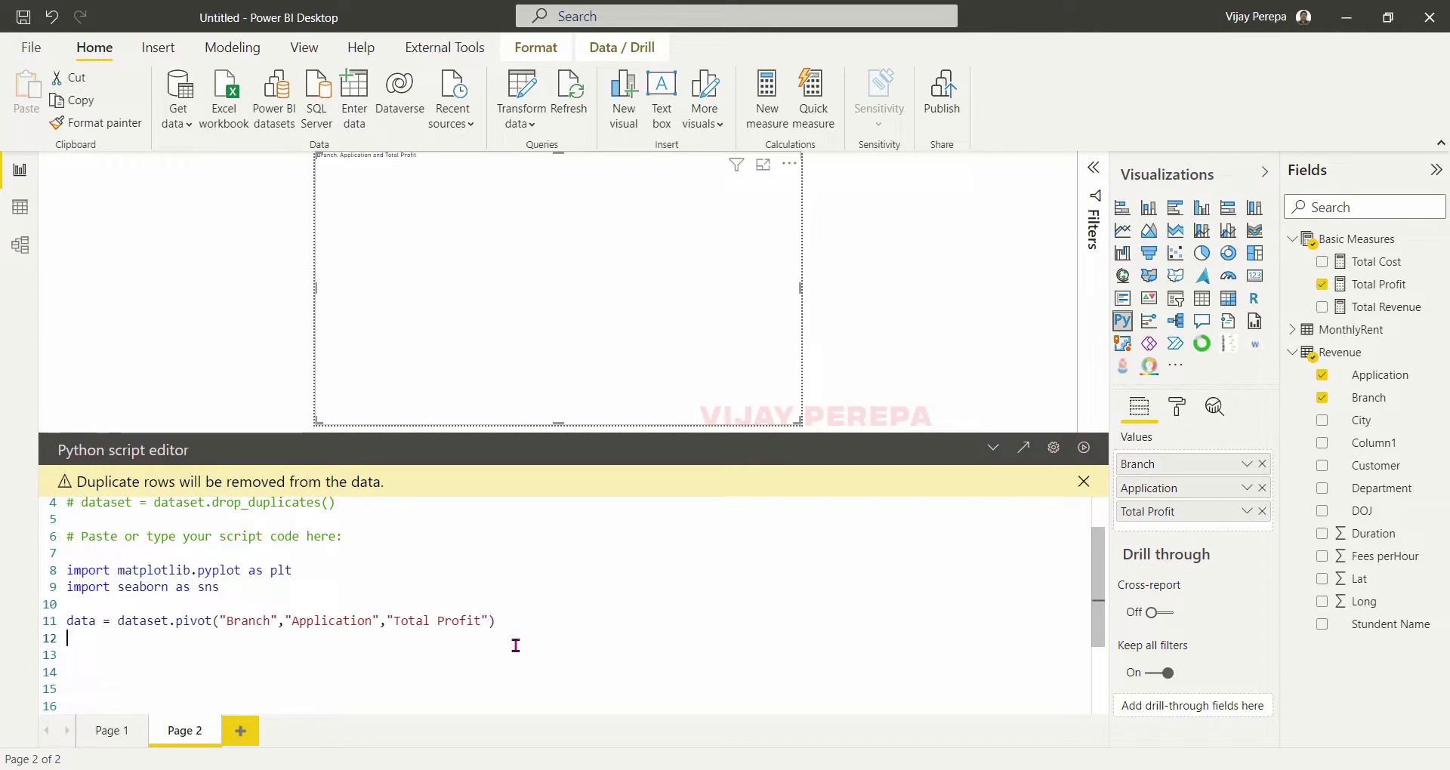
text(sns)
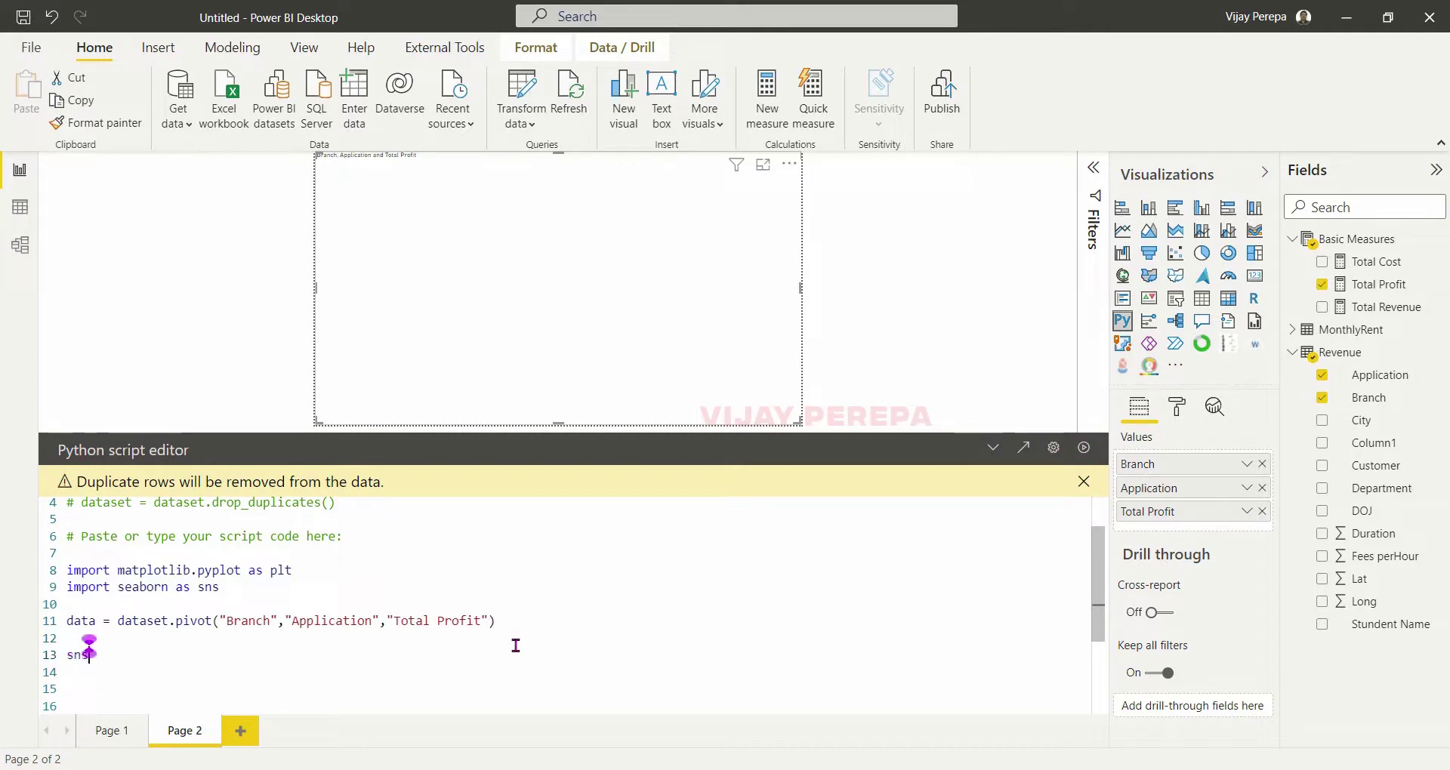
text(.)
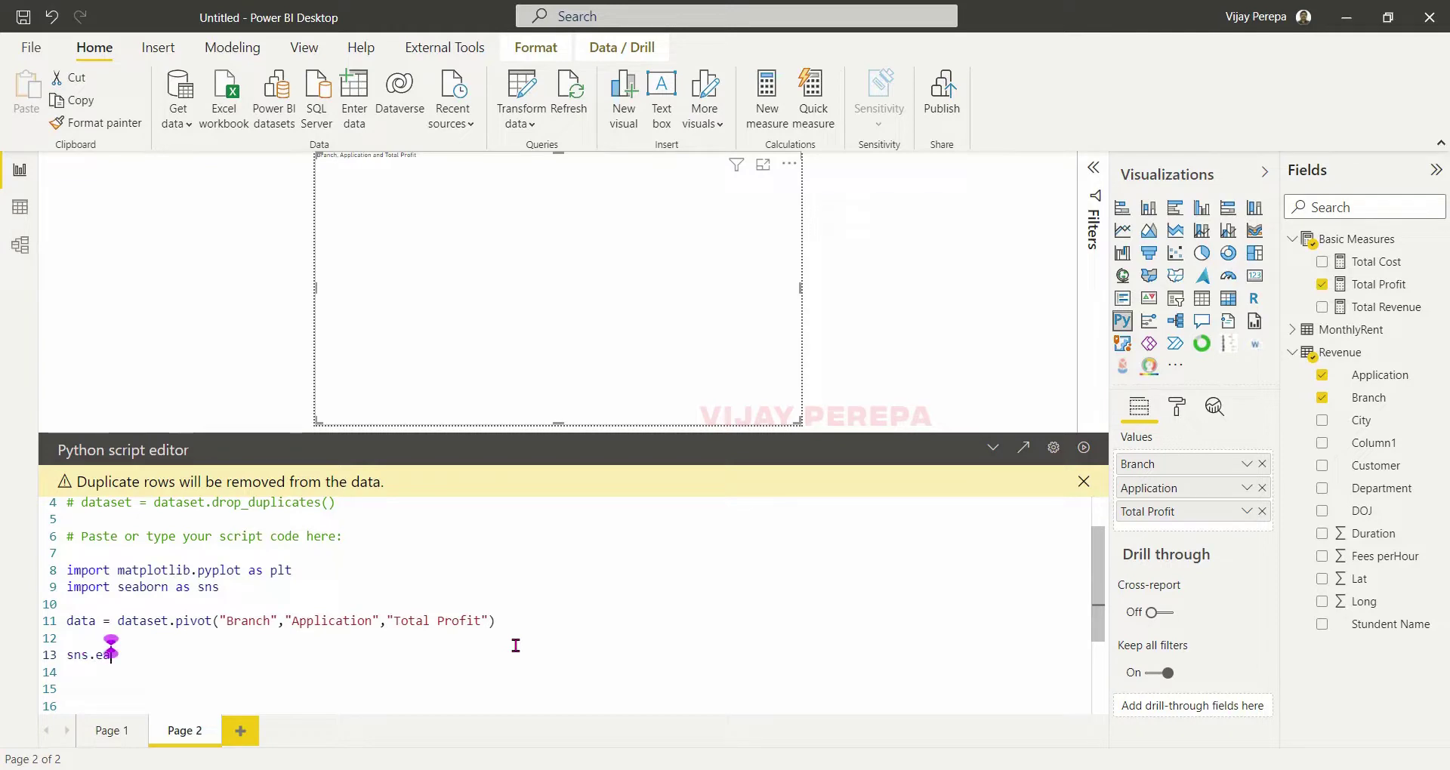
text(heatmap(data)
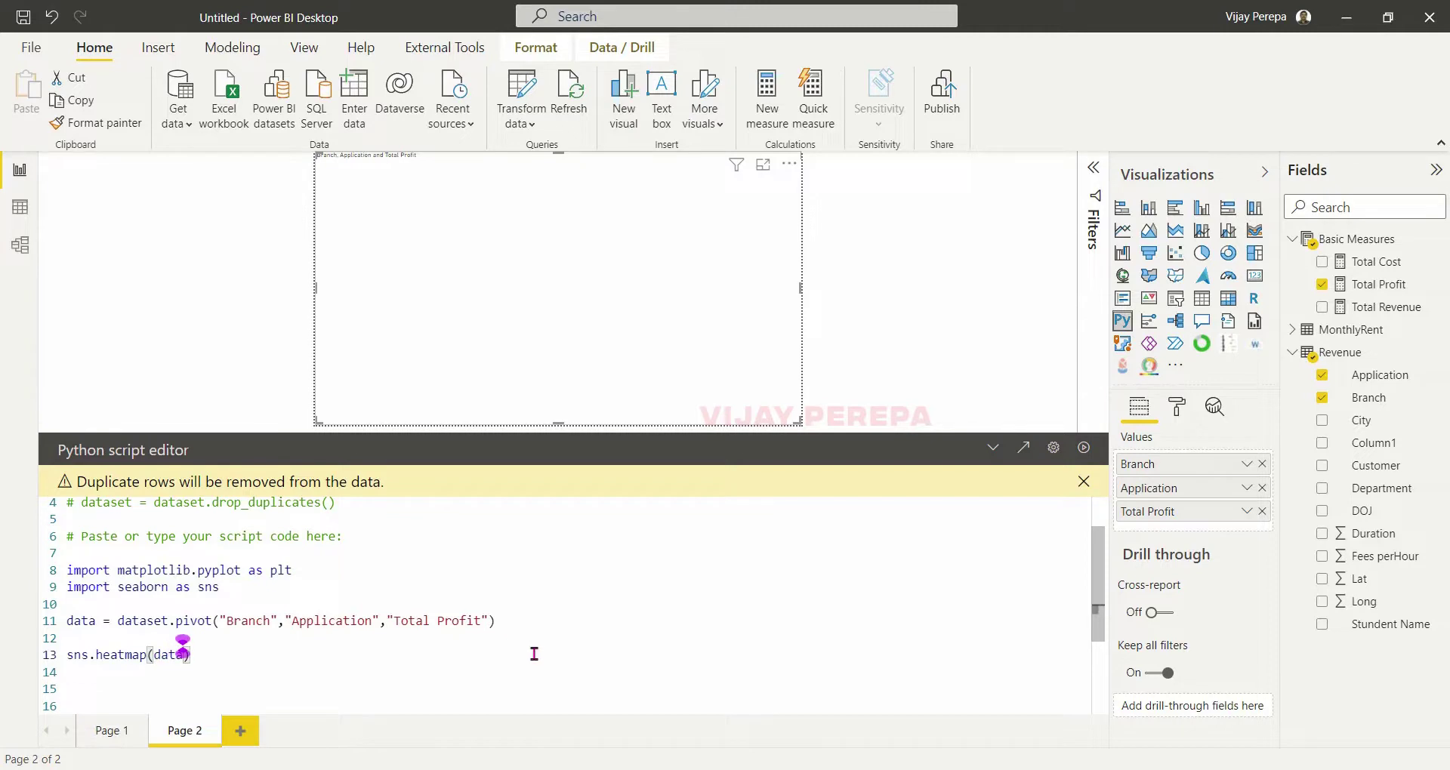
Add plt.show() and run the script to render the Total Profit heatmap.
click(287, 669)
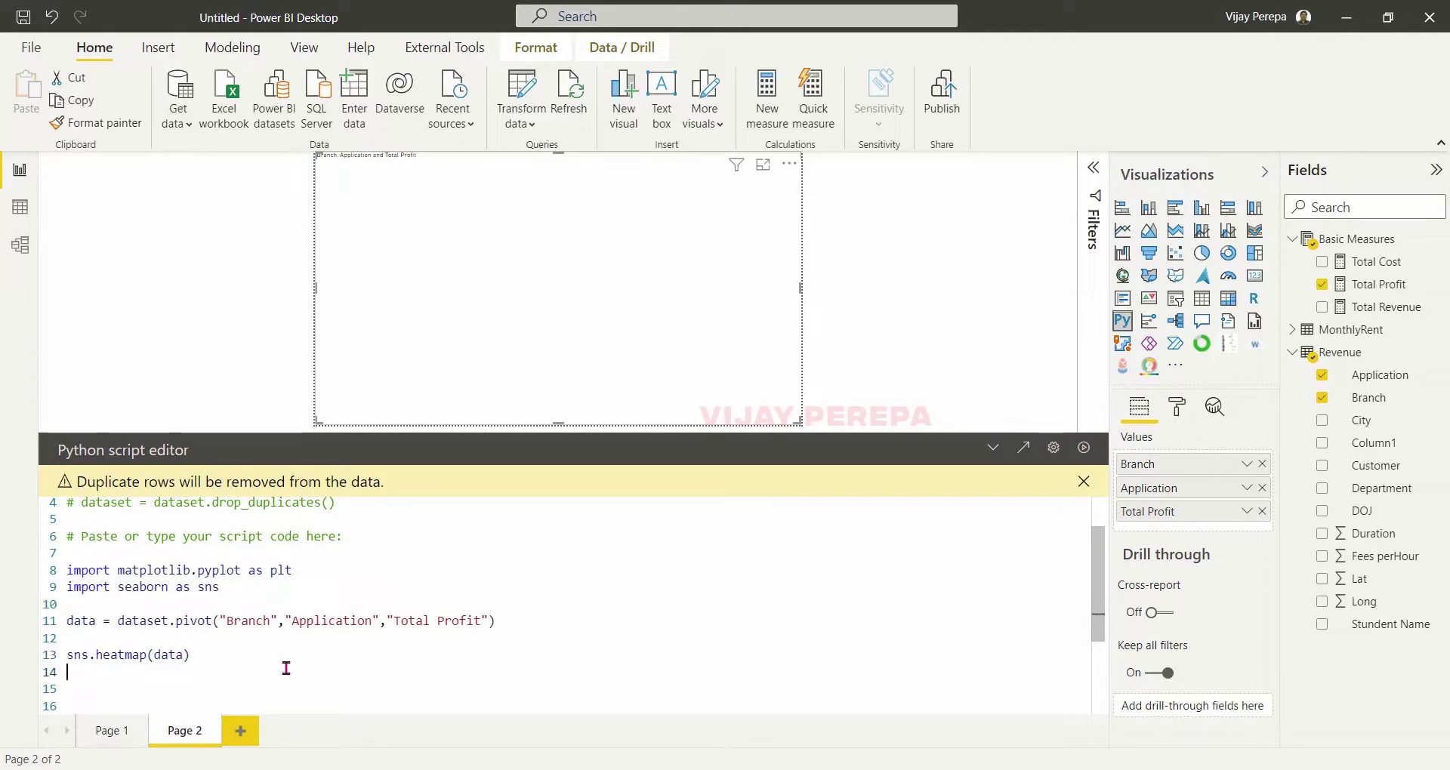
text(plt.show)
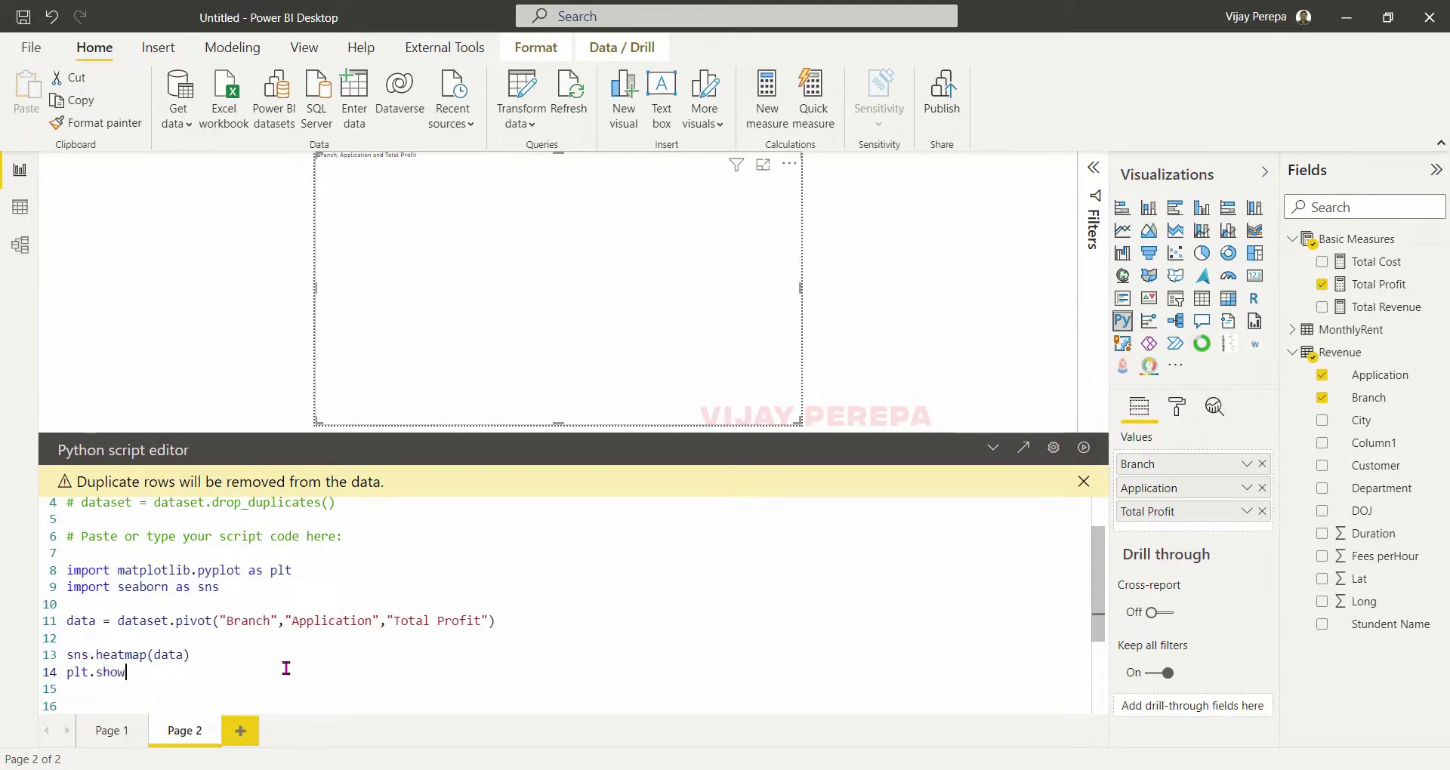
text(())
click(287, 659)
click(1082, 447)
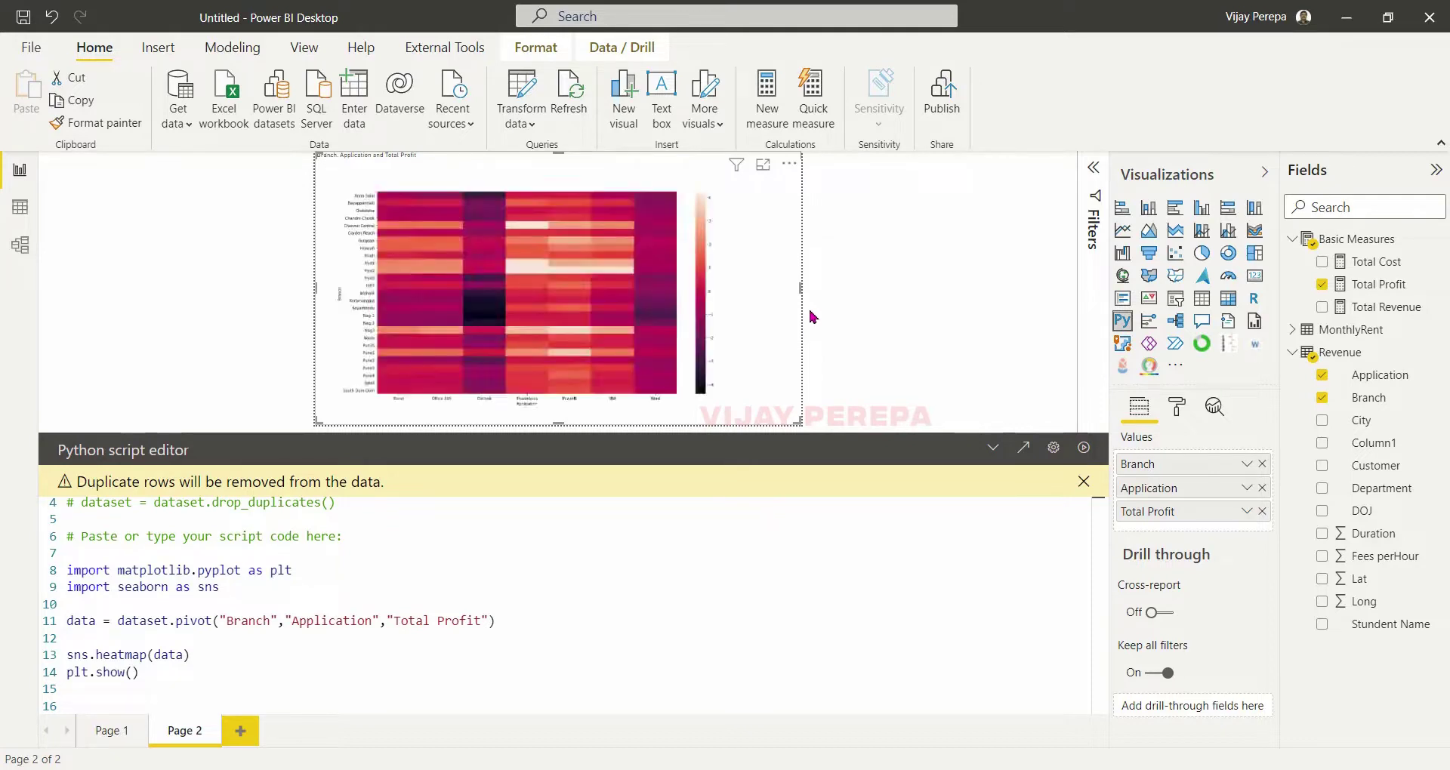
click(830, 336)
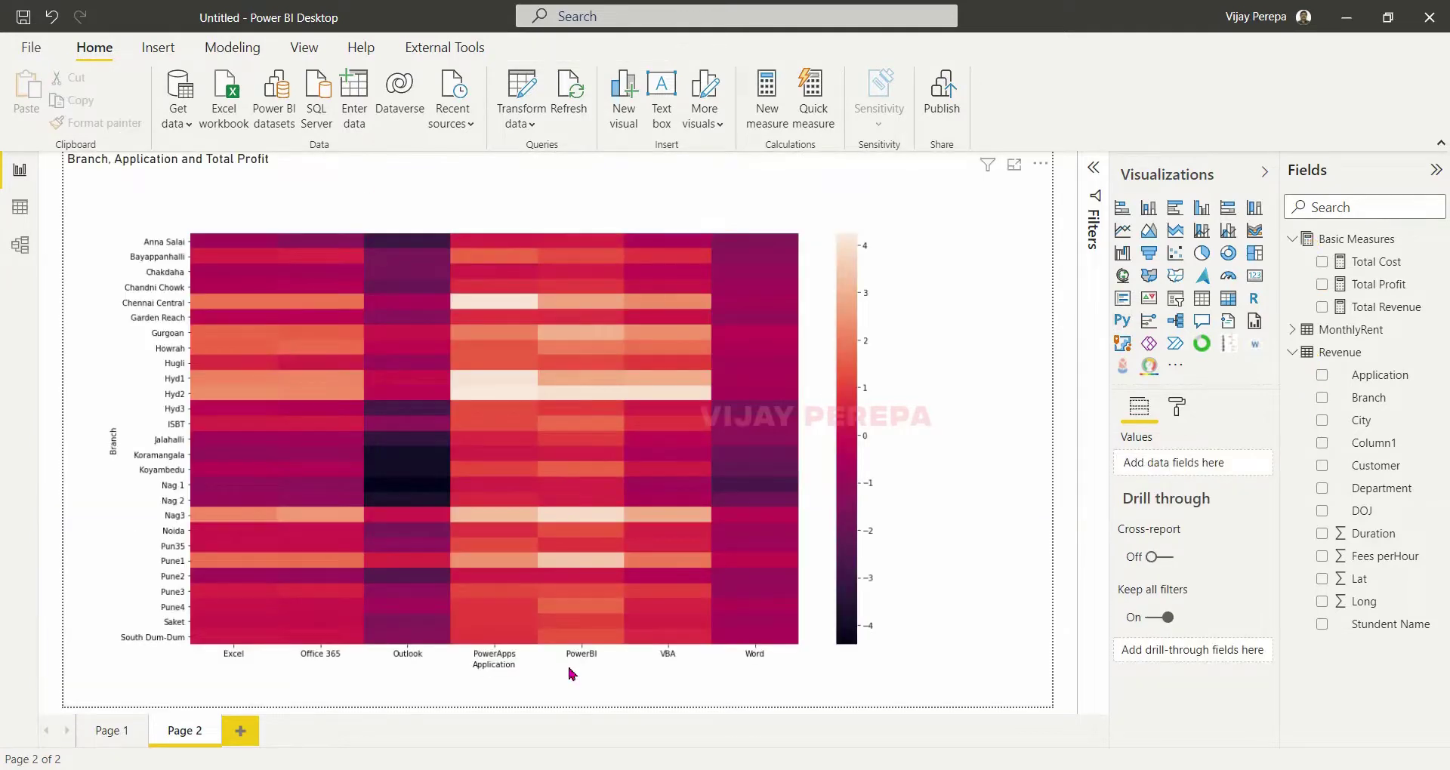
click(1039, 323)
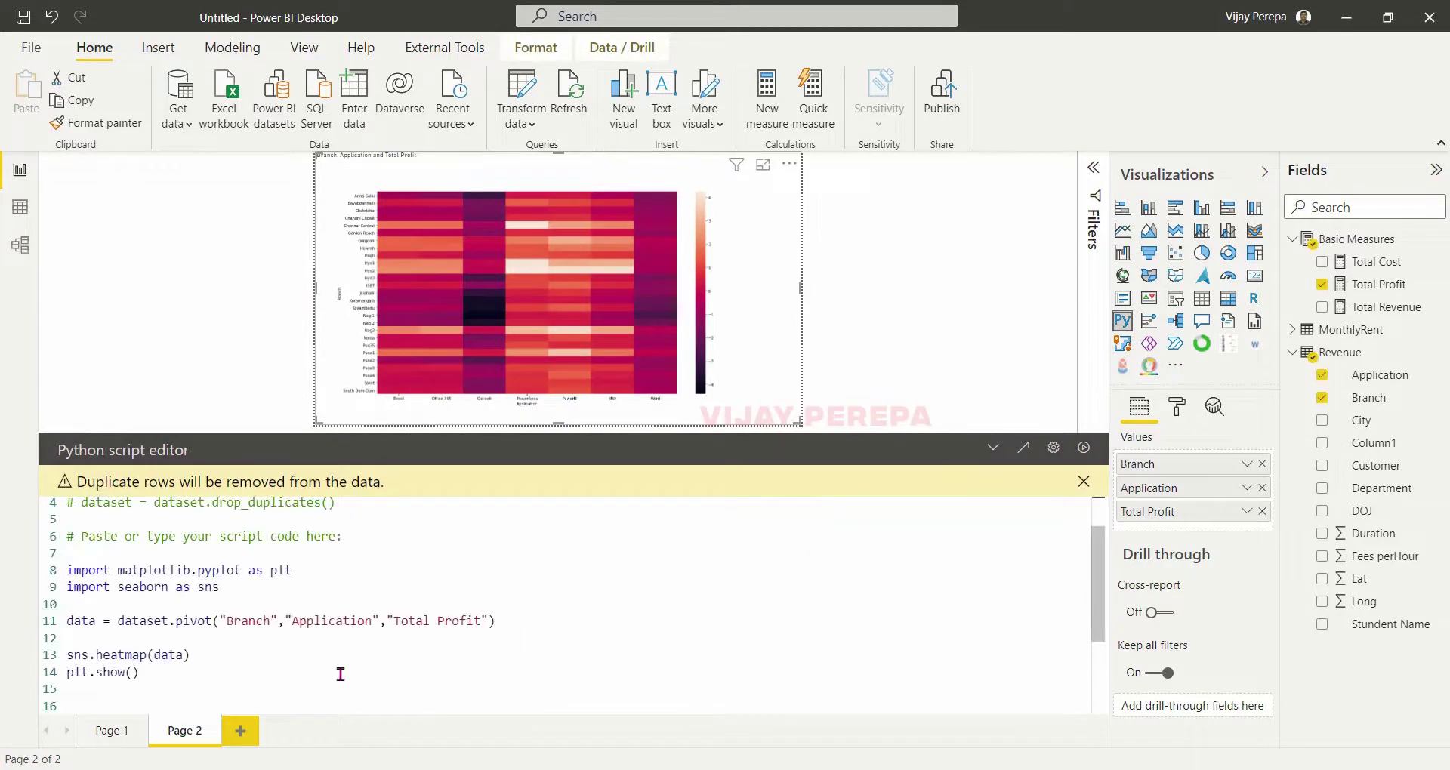
click(184, 668)
Add annot=True, linewidths=0.5 and cmap="RdYlGn" to the heatmap and rerun it.
click(184, 654)
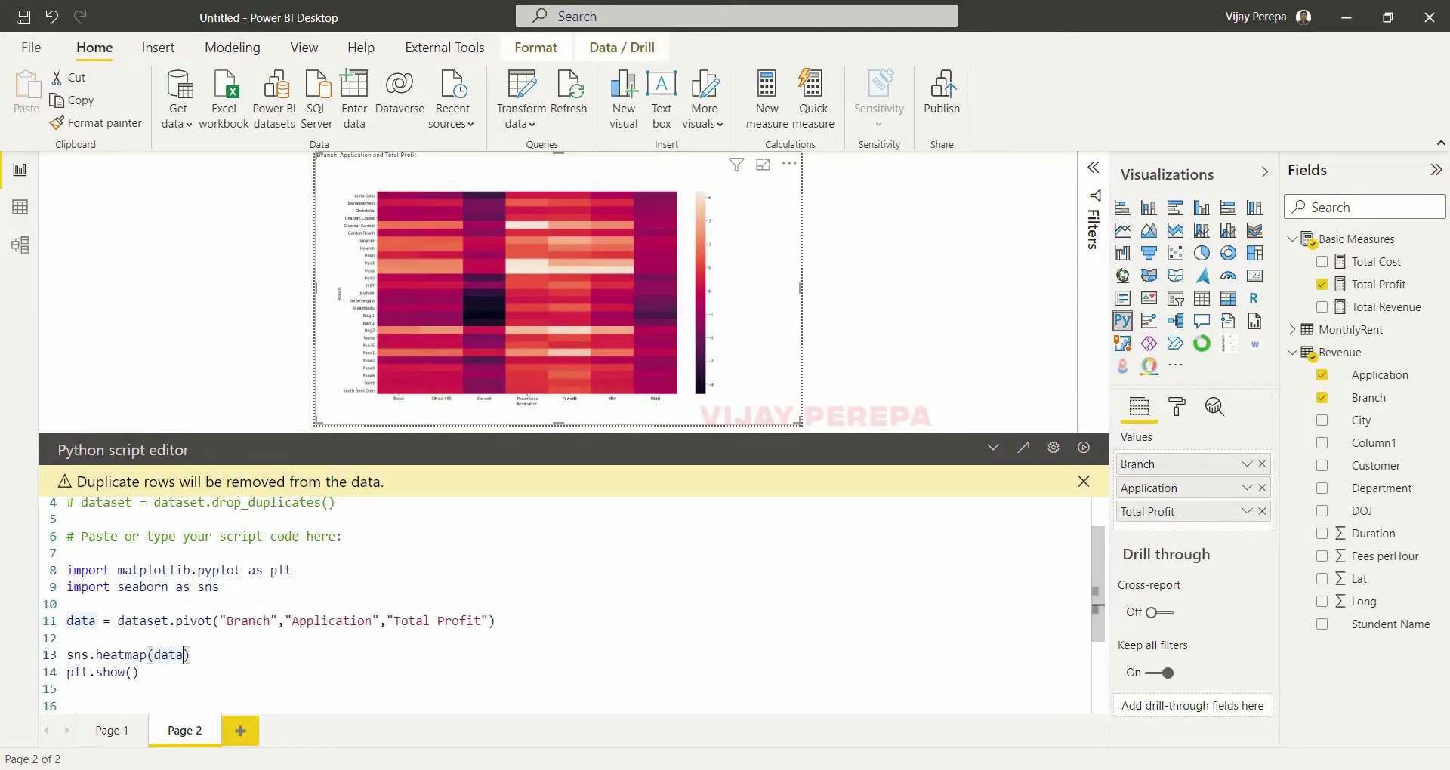
text(,)
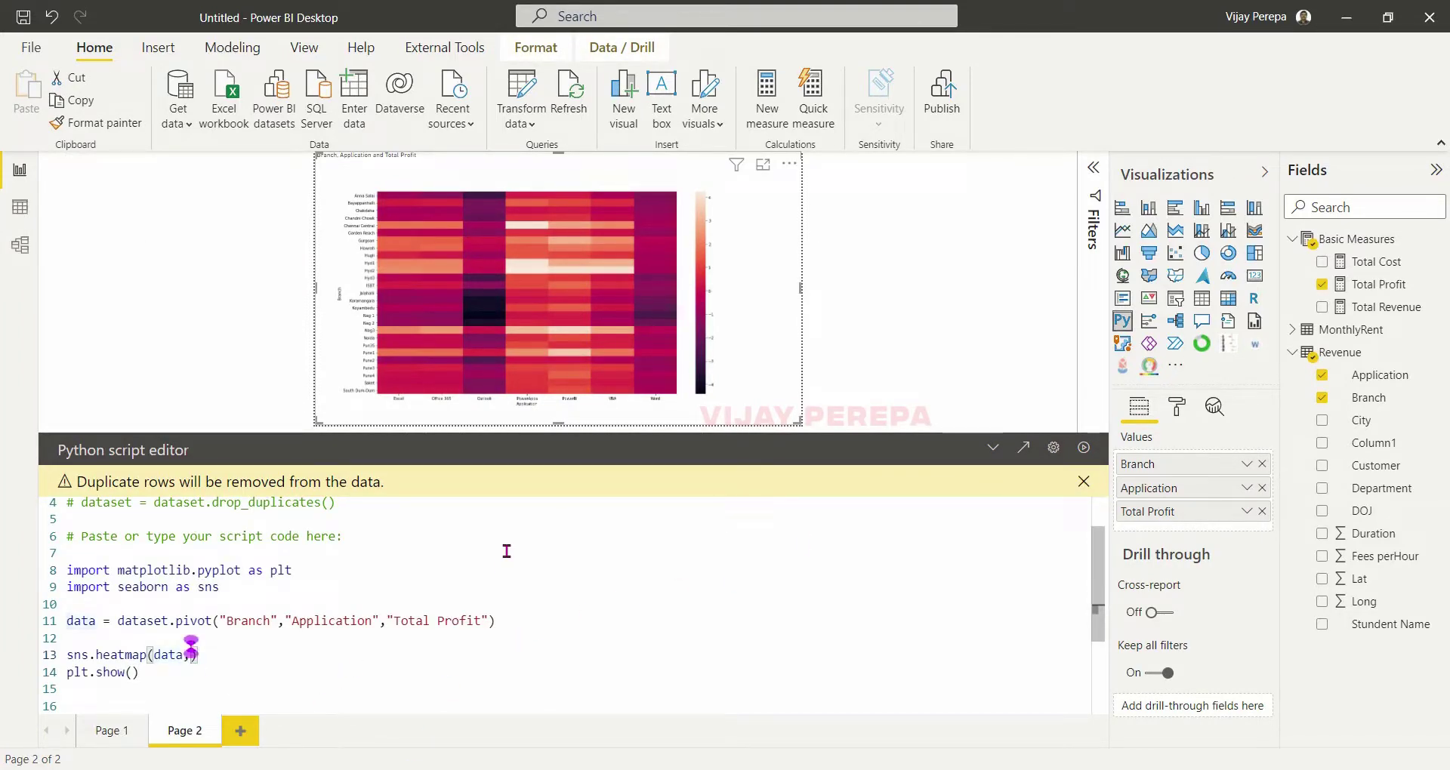
text(annot)
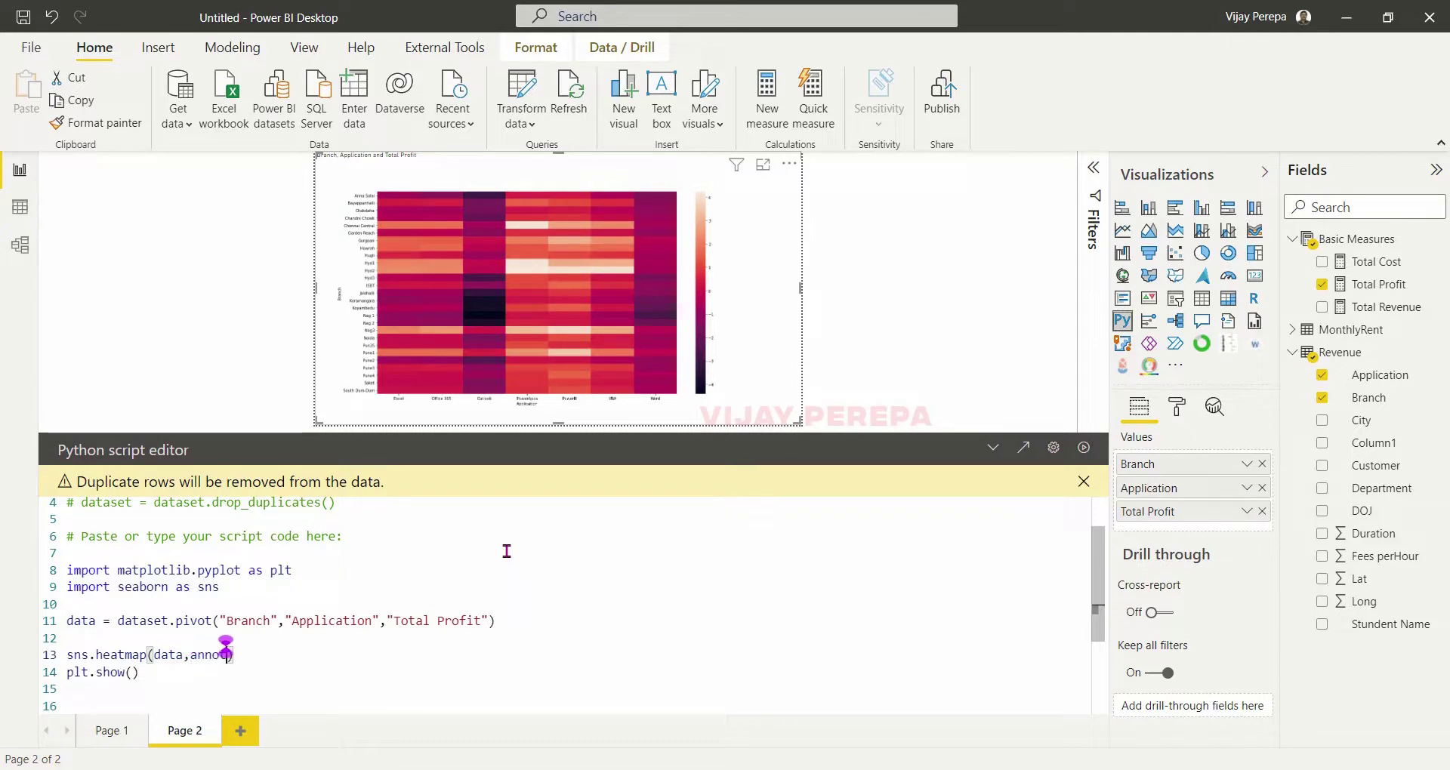
text( = True)
text(,)
text( linewidth)
text(s)
text(=0.5)
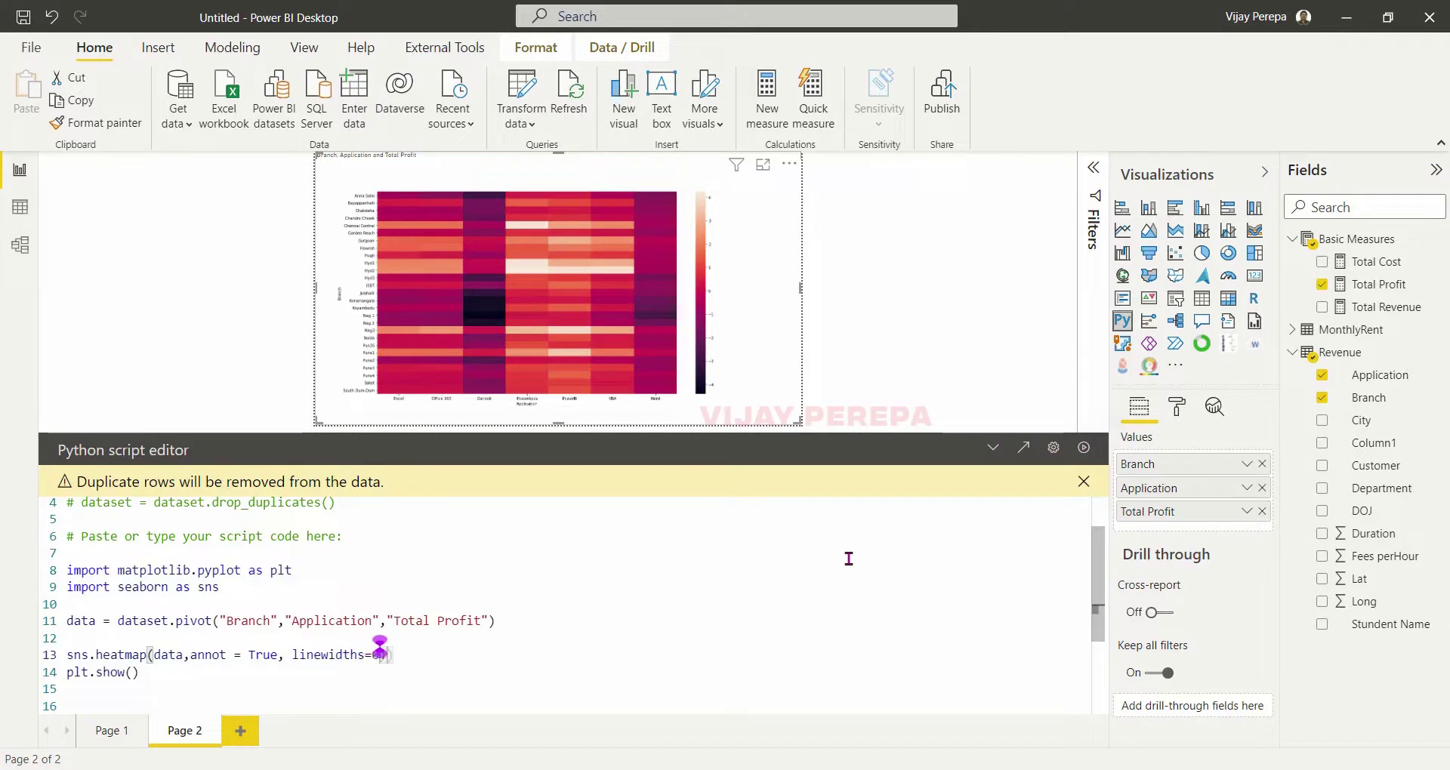
text(,cmap)
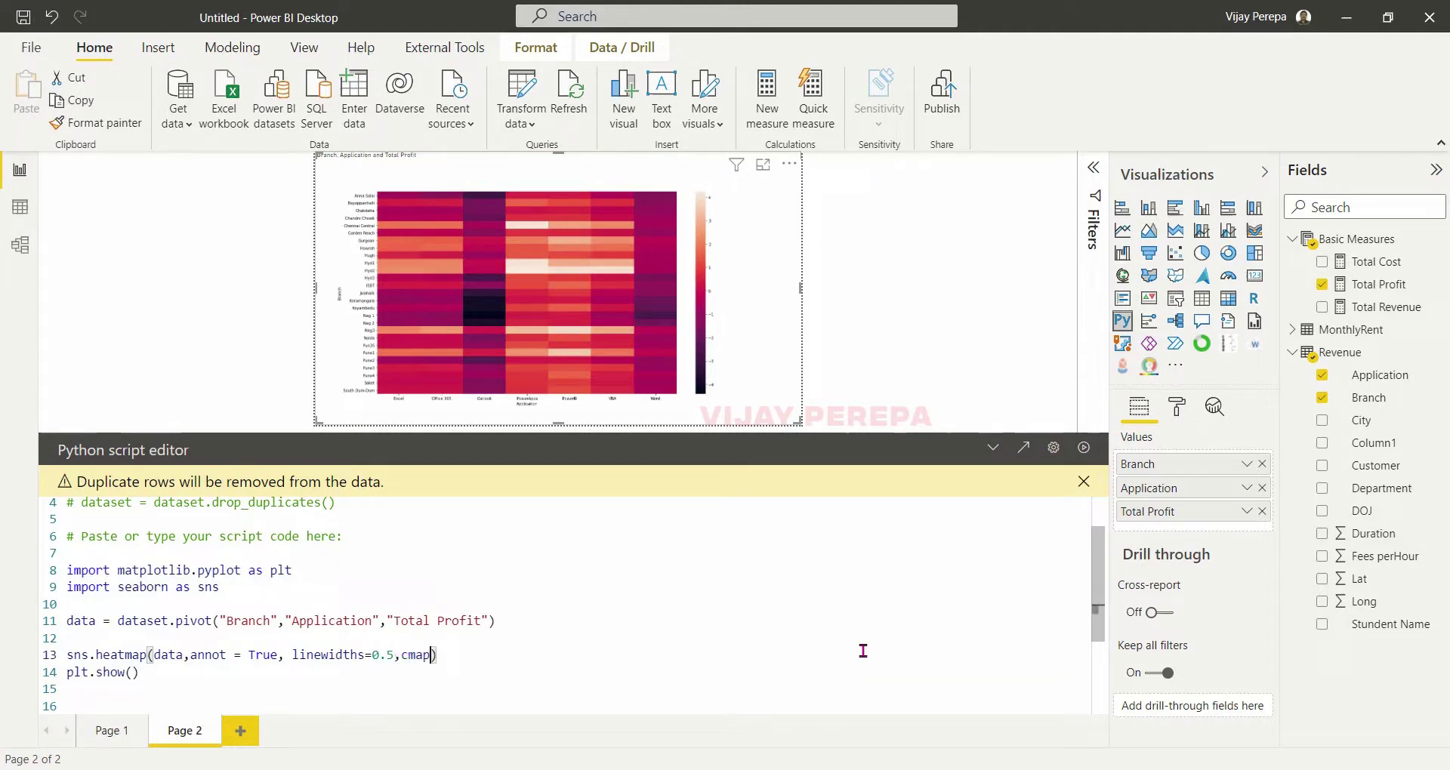
text(=")
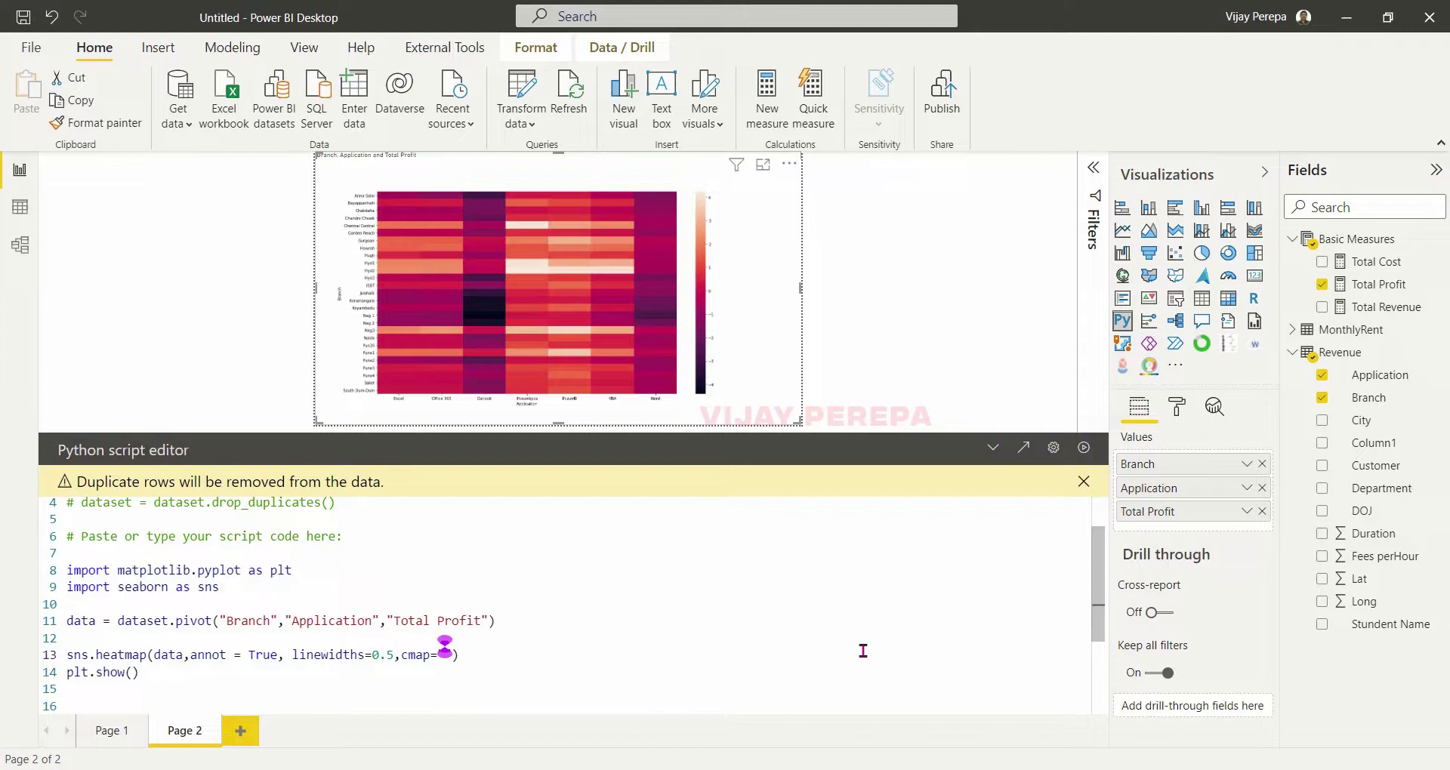
text(Rd)
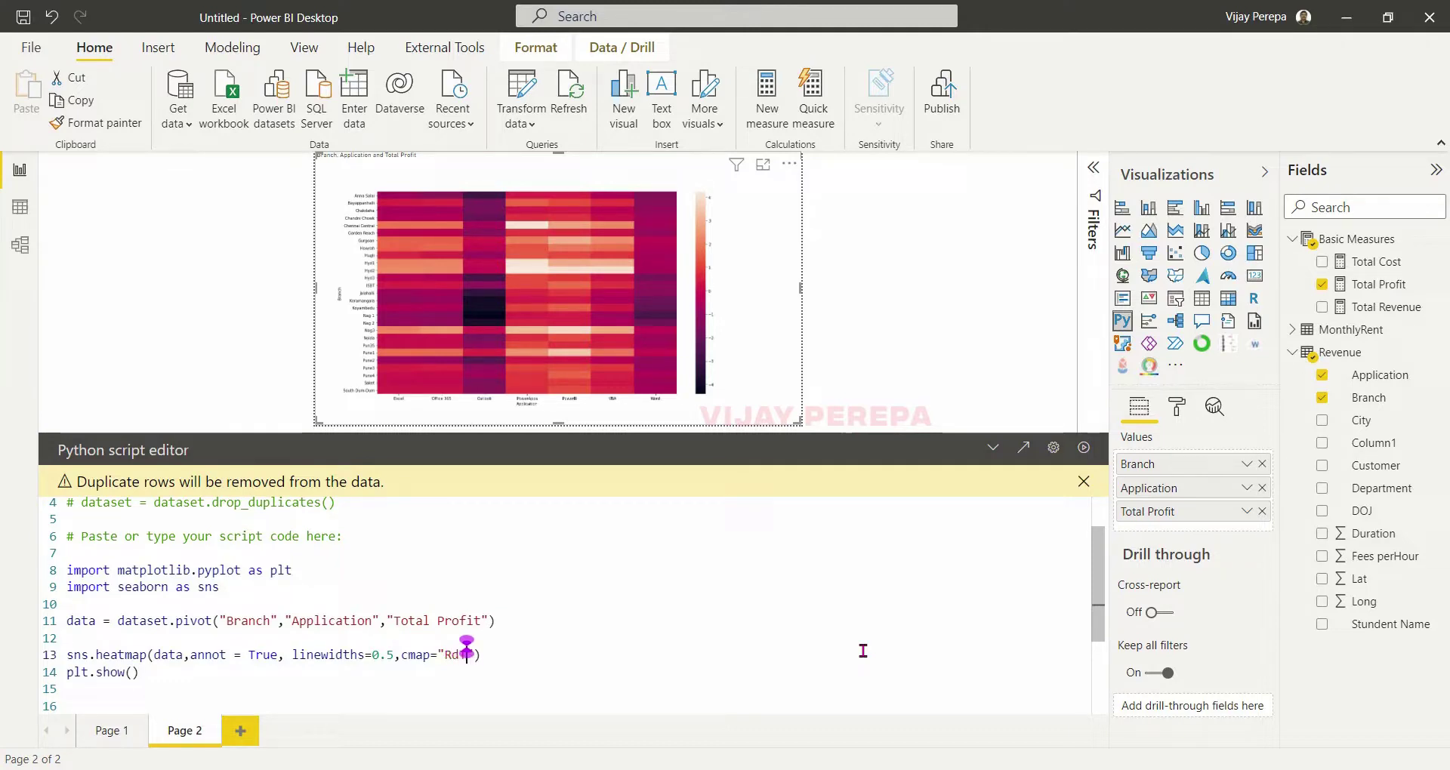
key(BackSpace)
key(BackSpace)
text(RdYl)
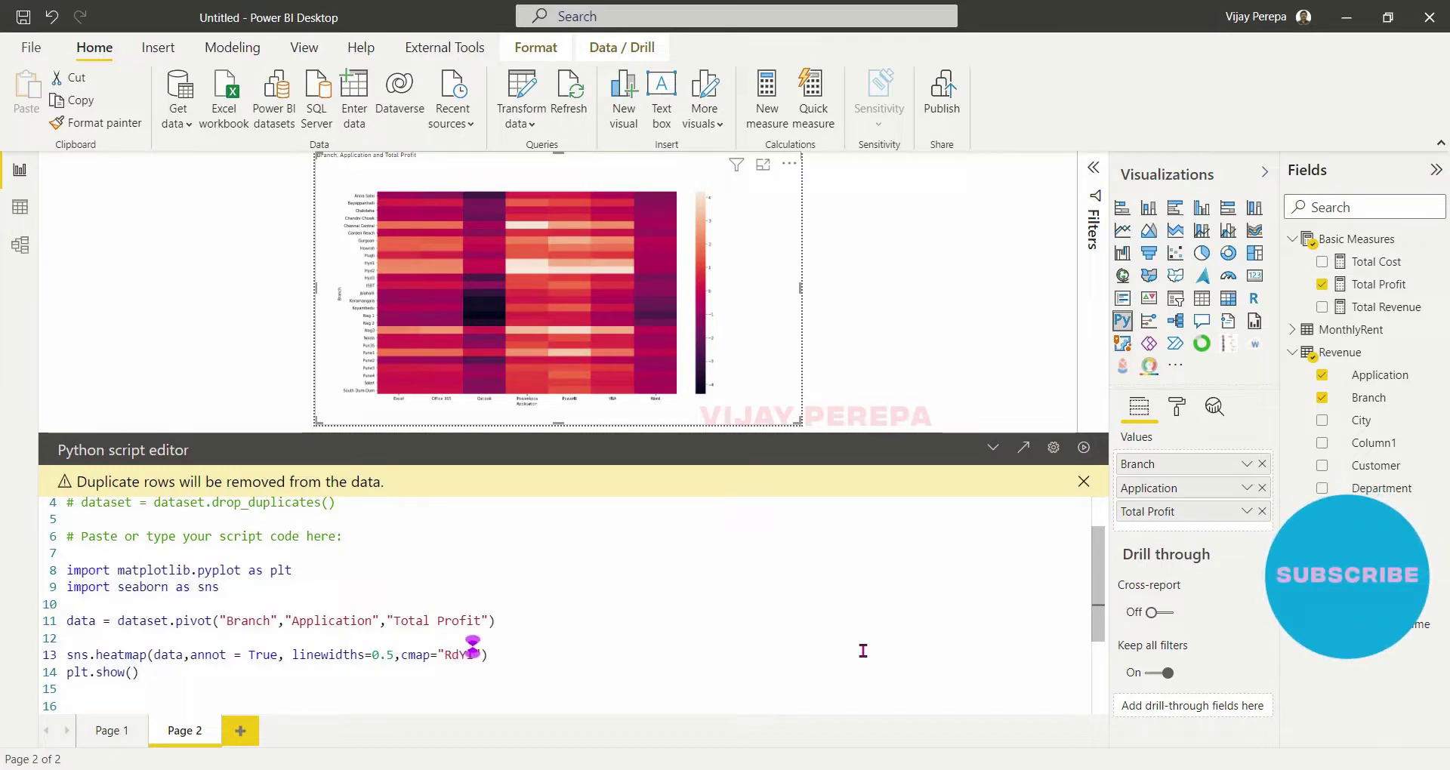
text(Gn)
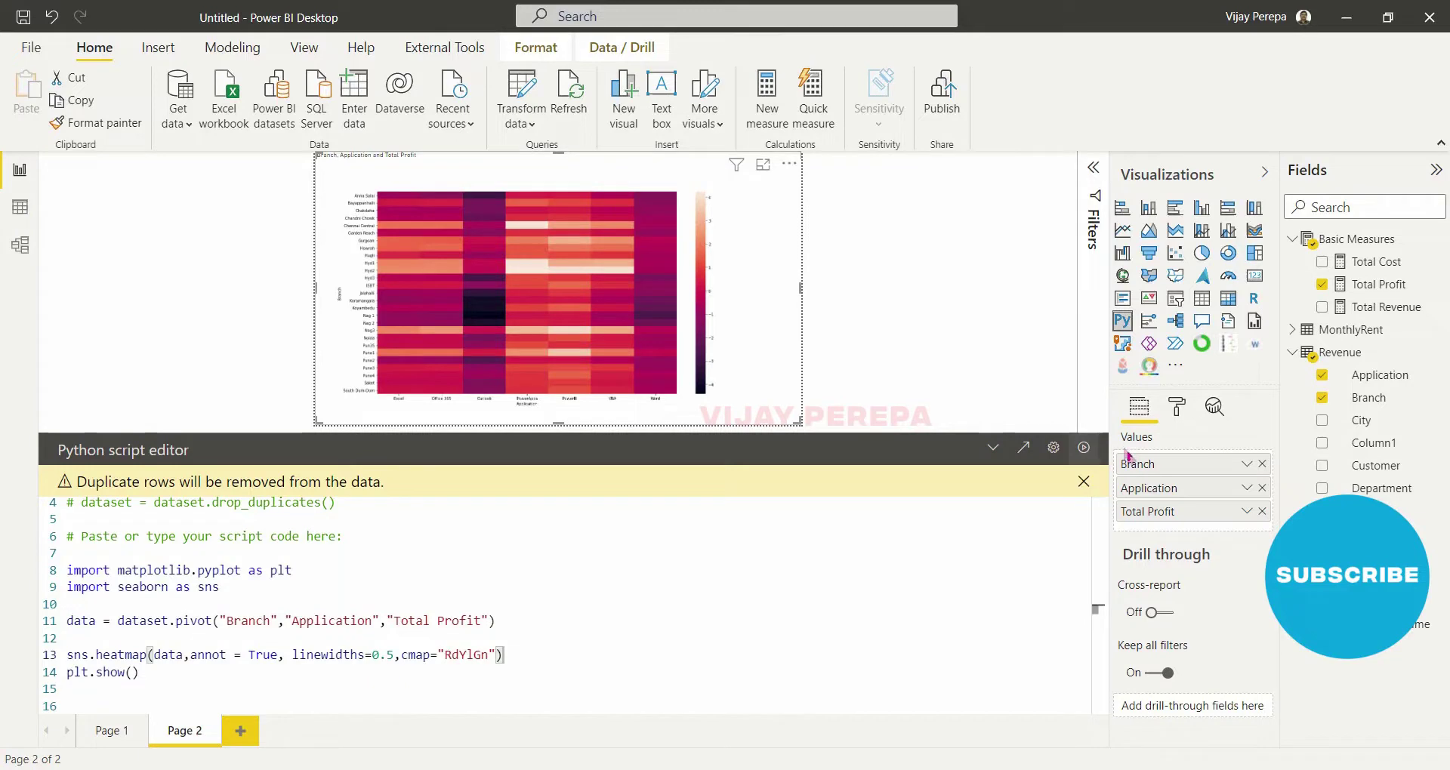
click(1091, 453)
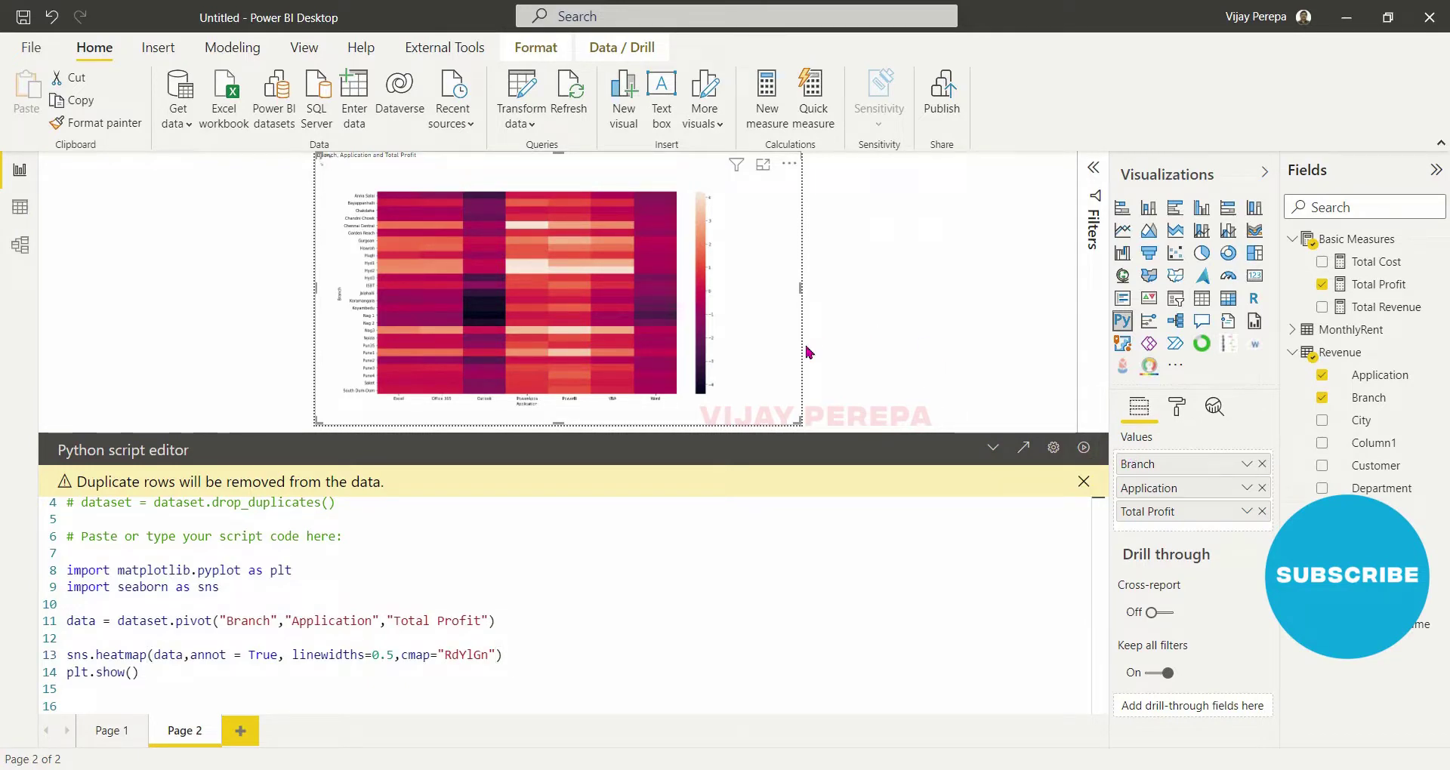
click(1081, 448)
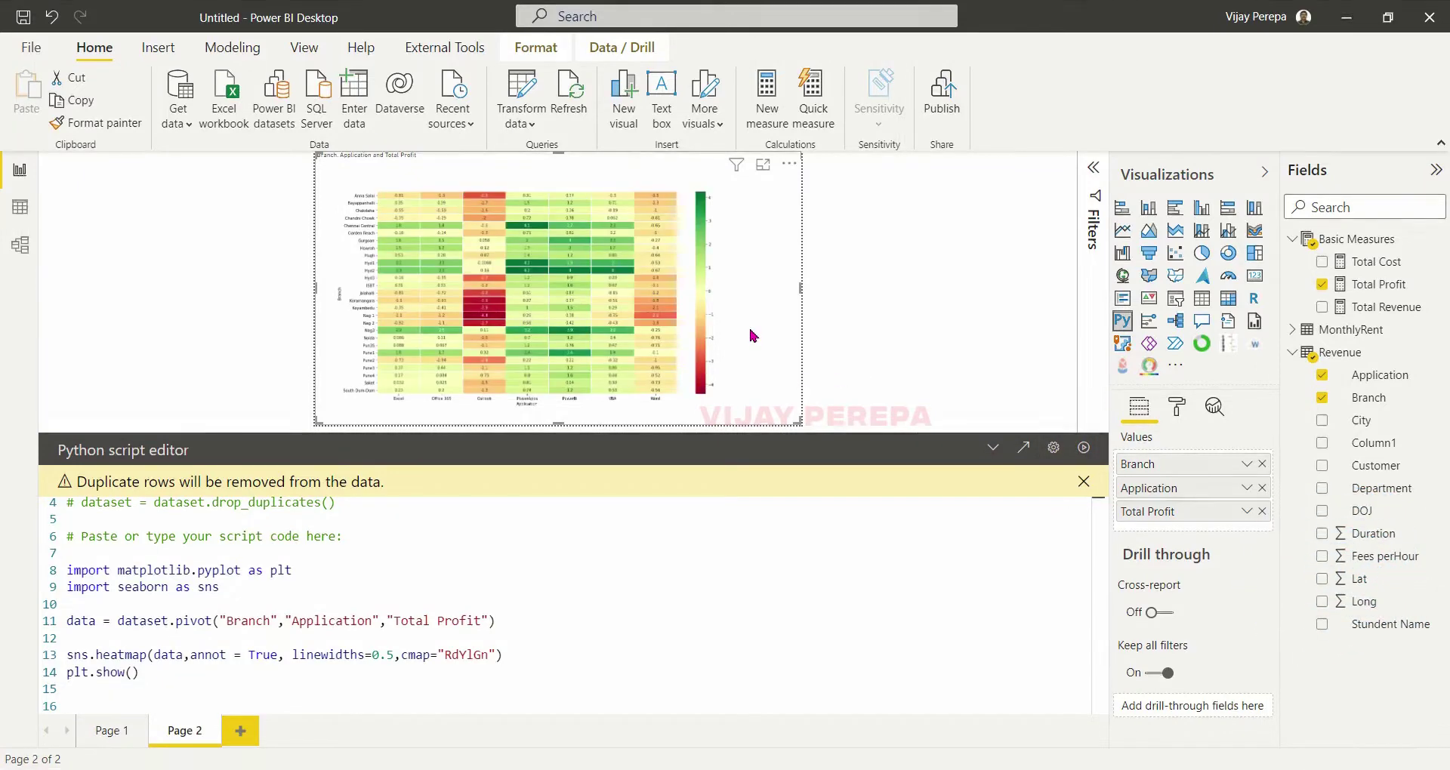
click(805, 350)
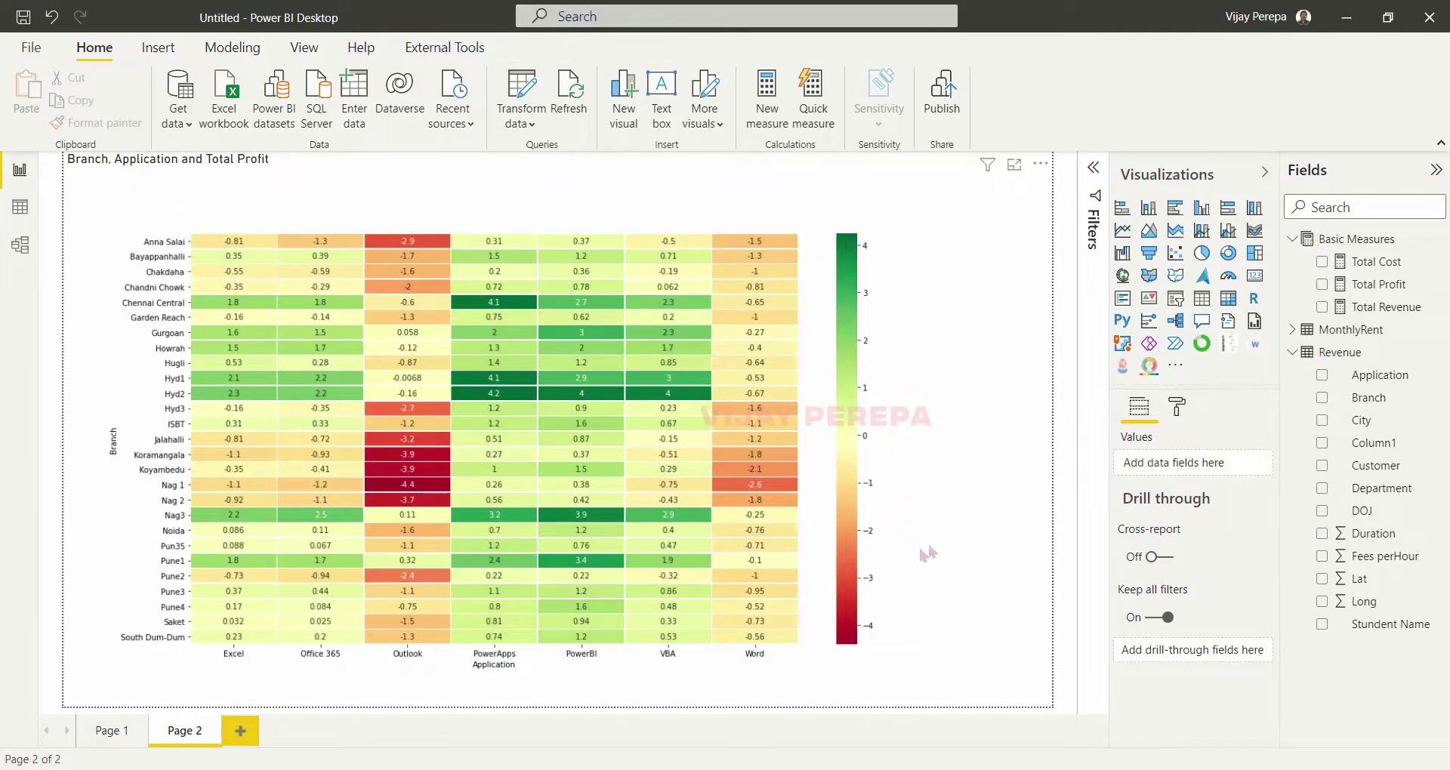
Replace the heatmap's cmap value with the invalid name "vijay".
click(994, 315)
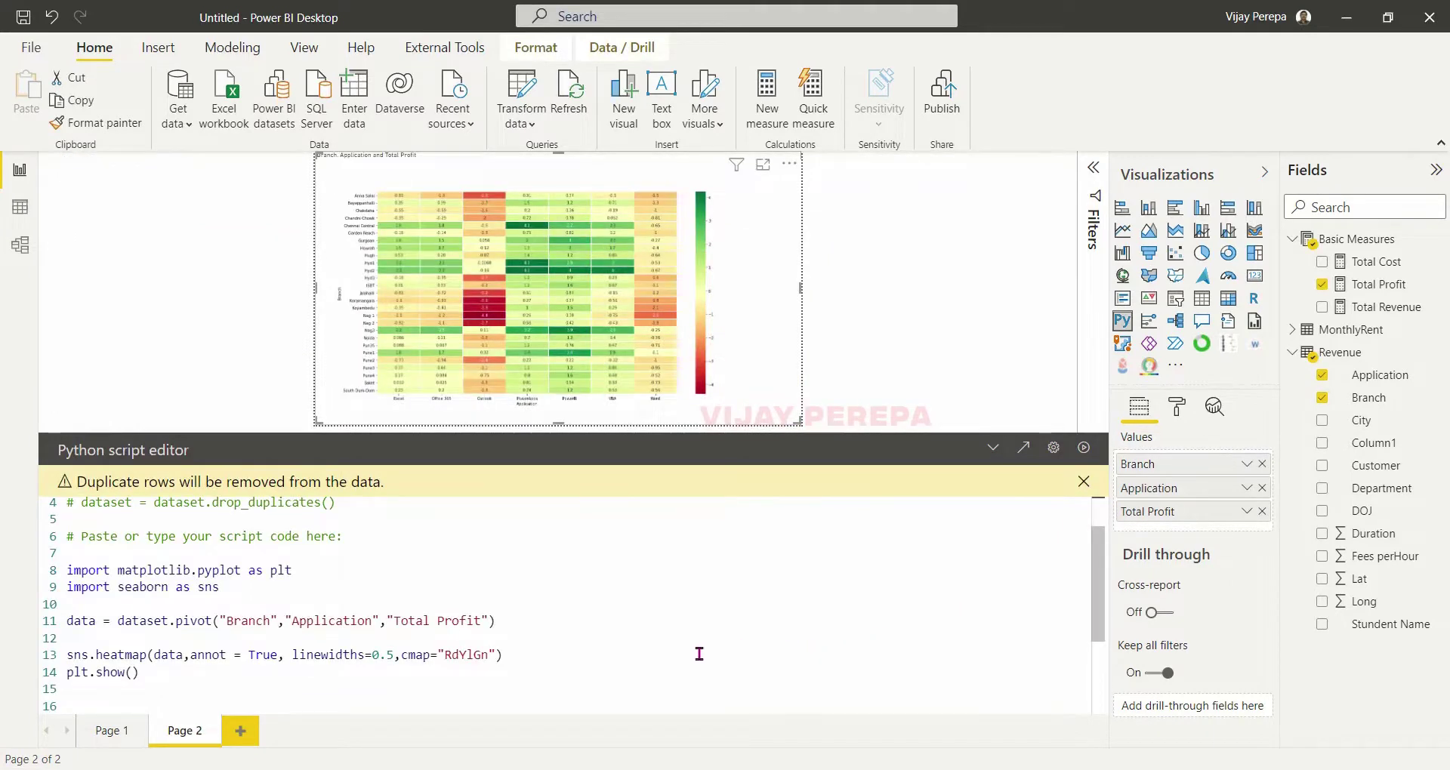
click(489, 655)
key(BackSpace)
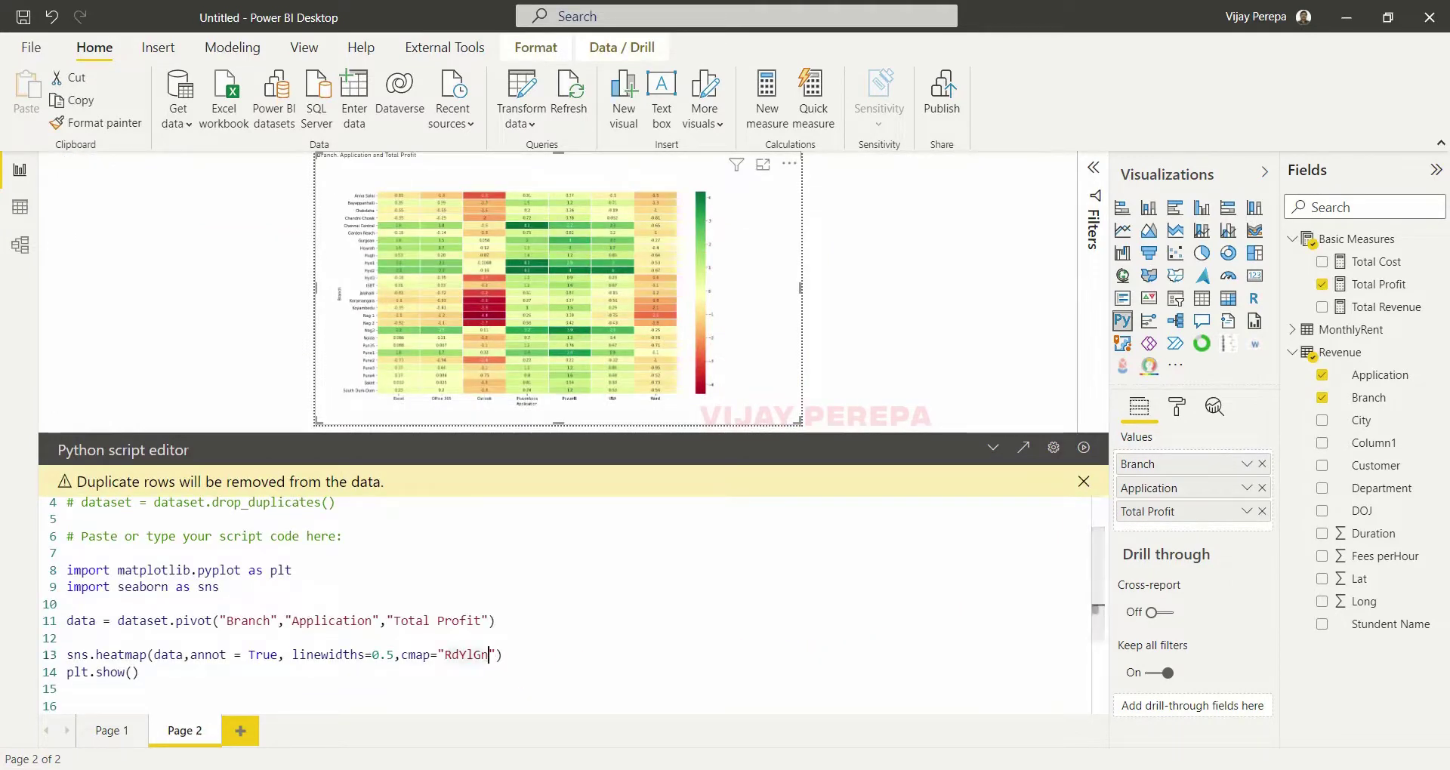
key(BackSpace)
key(BackSpace)
key(BackSpace)
key(BackSpace)
text(vijay)
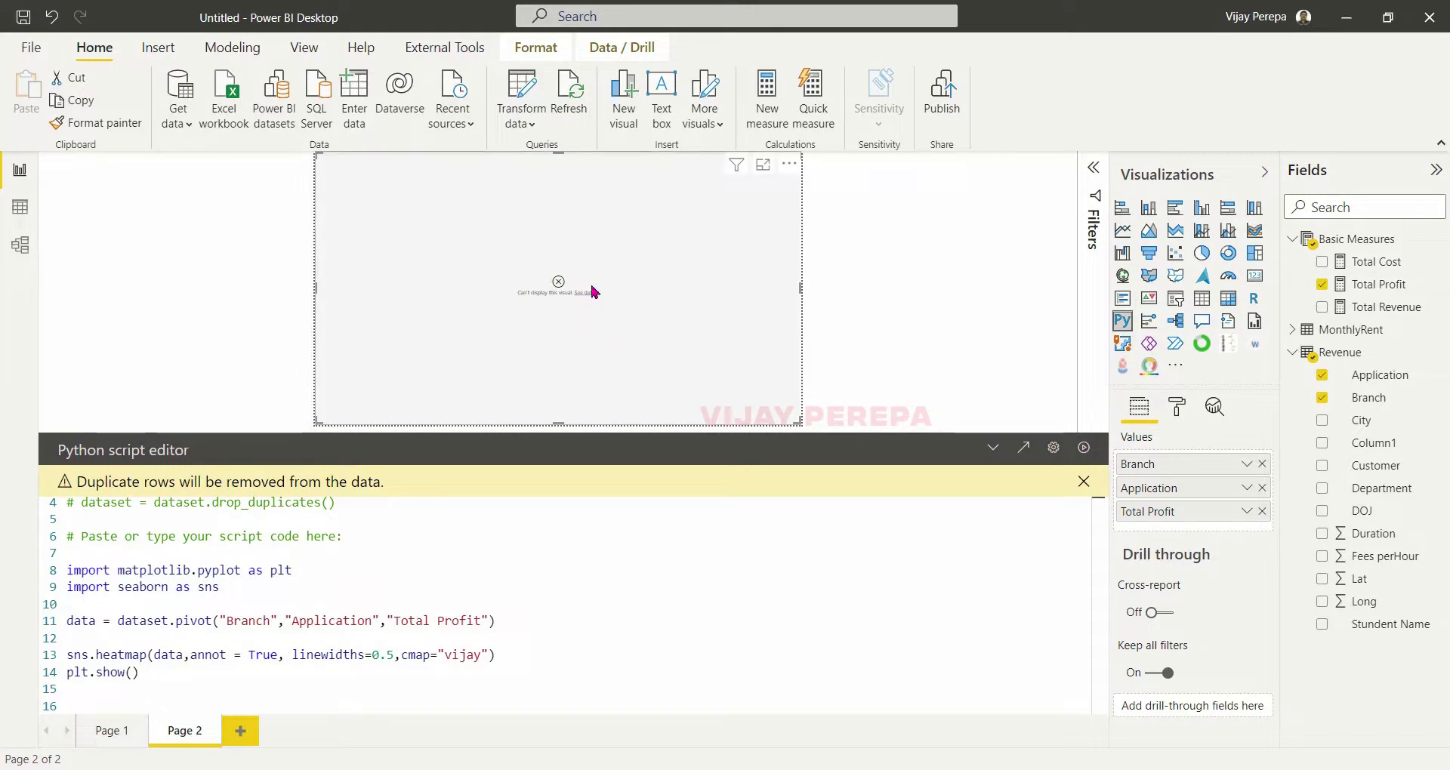
click(589, 293)
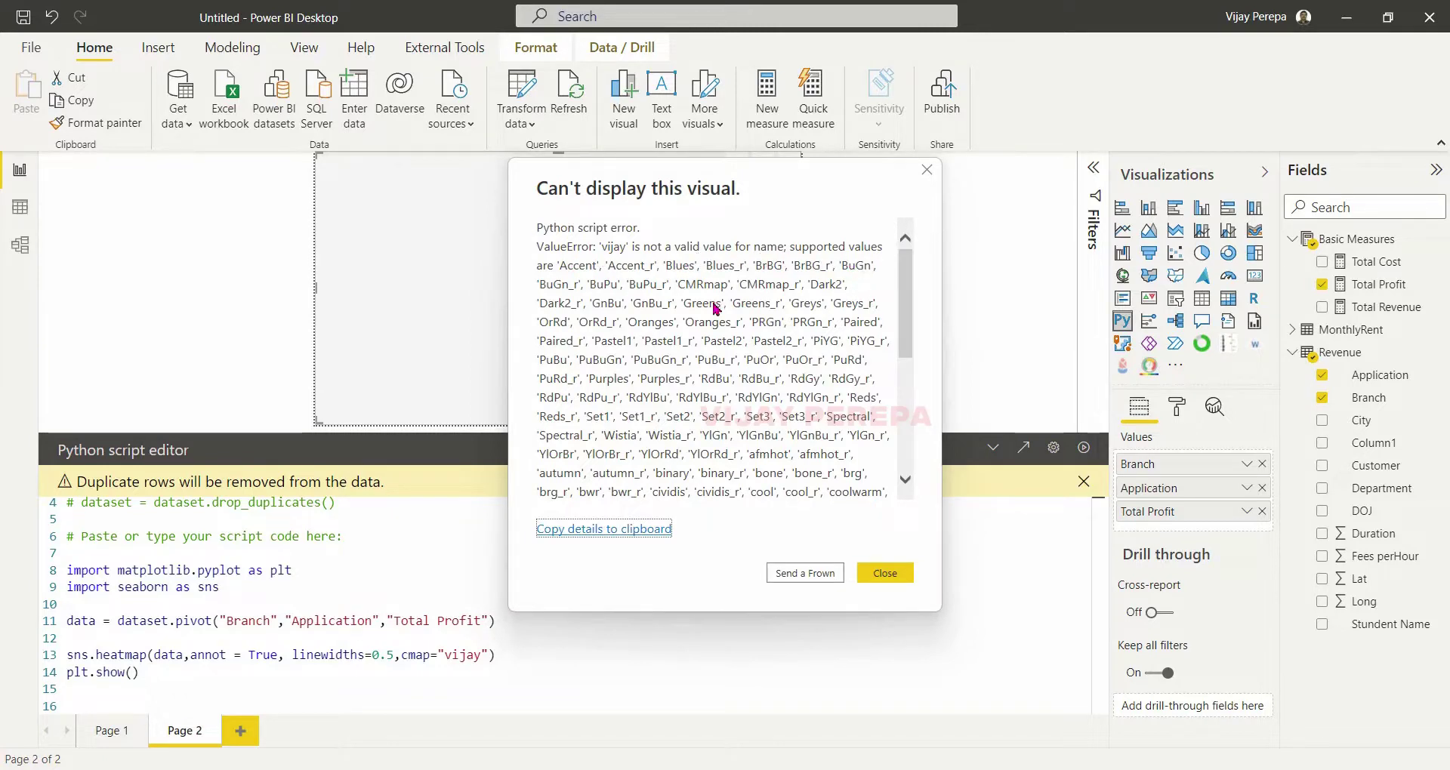
drag(902, 310, 902, 421)
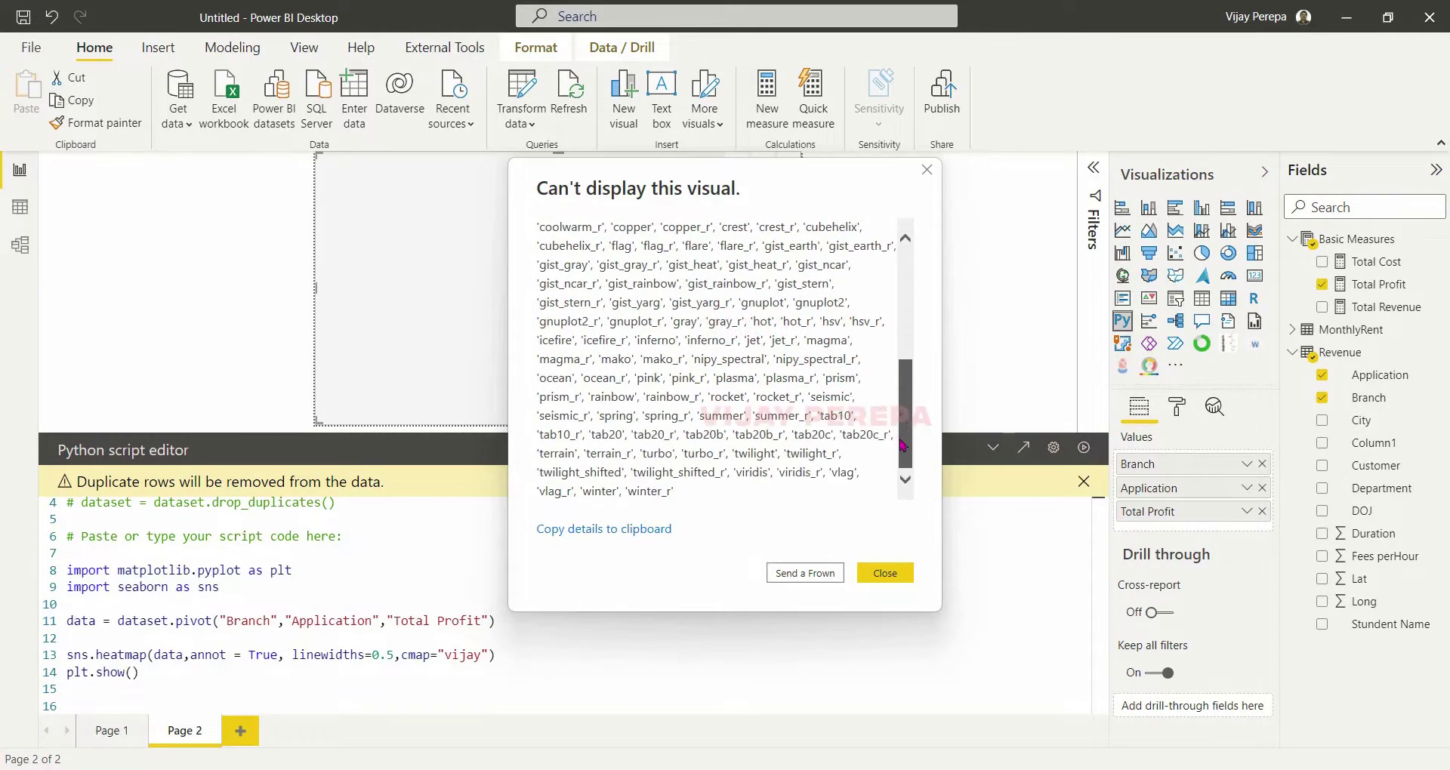
drag(902, 453, 904, 384)
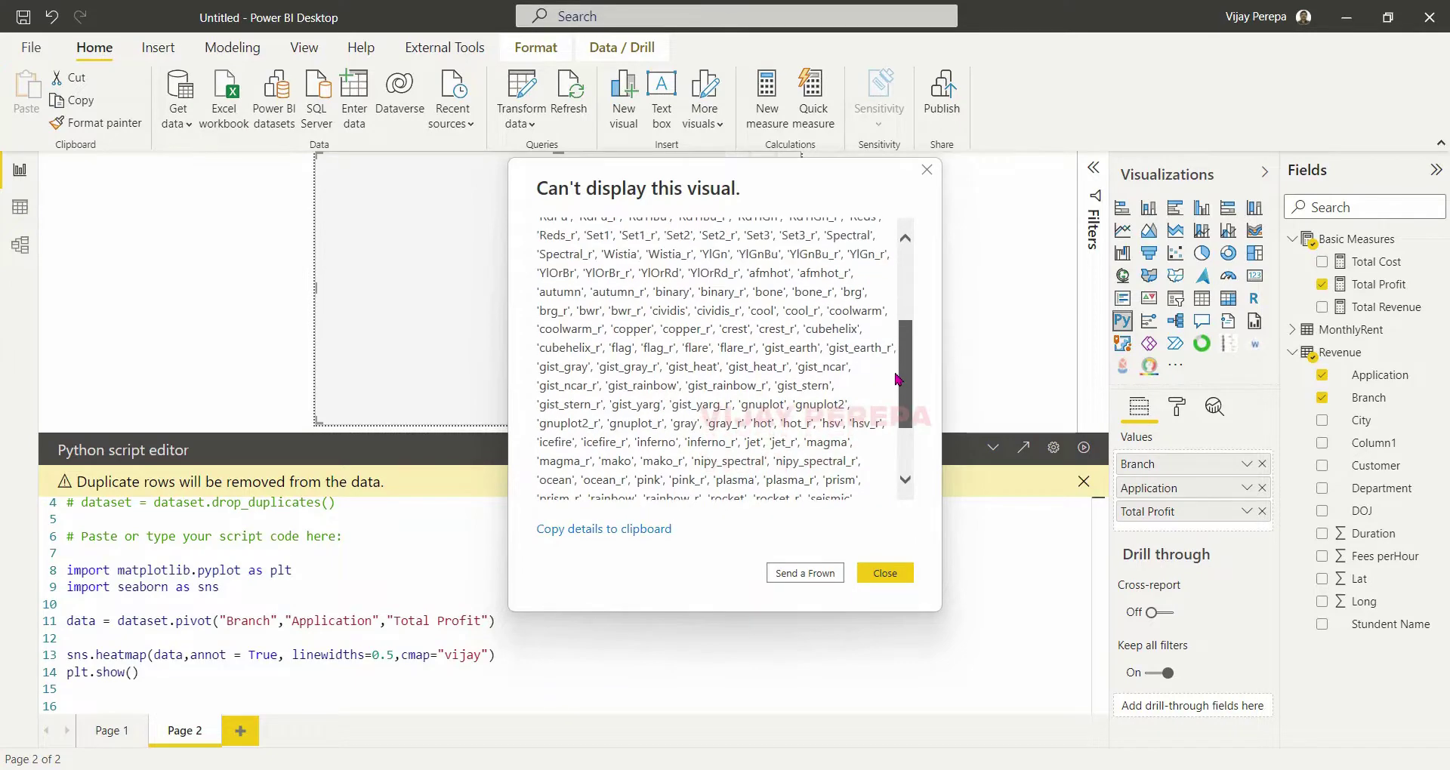
scroll(712, 366, up, 1)
scroll(745, 396, down, 2)
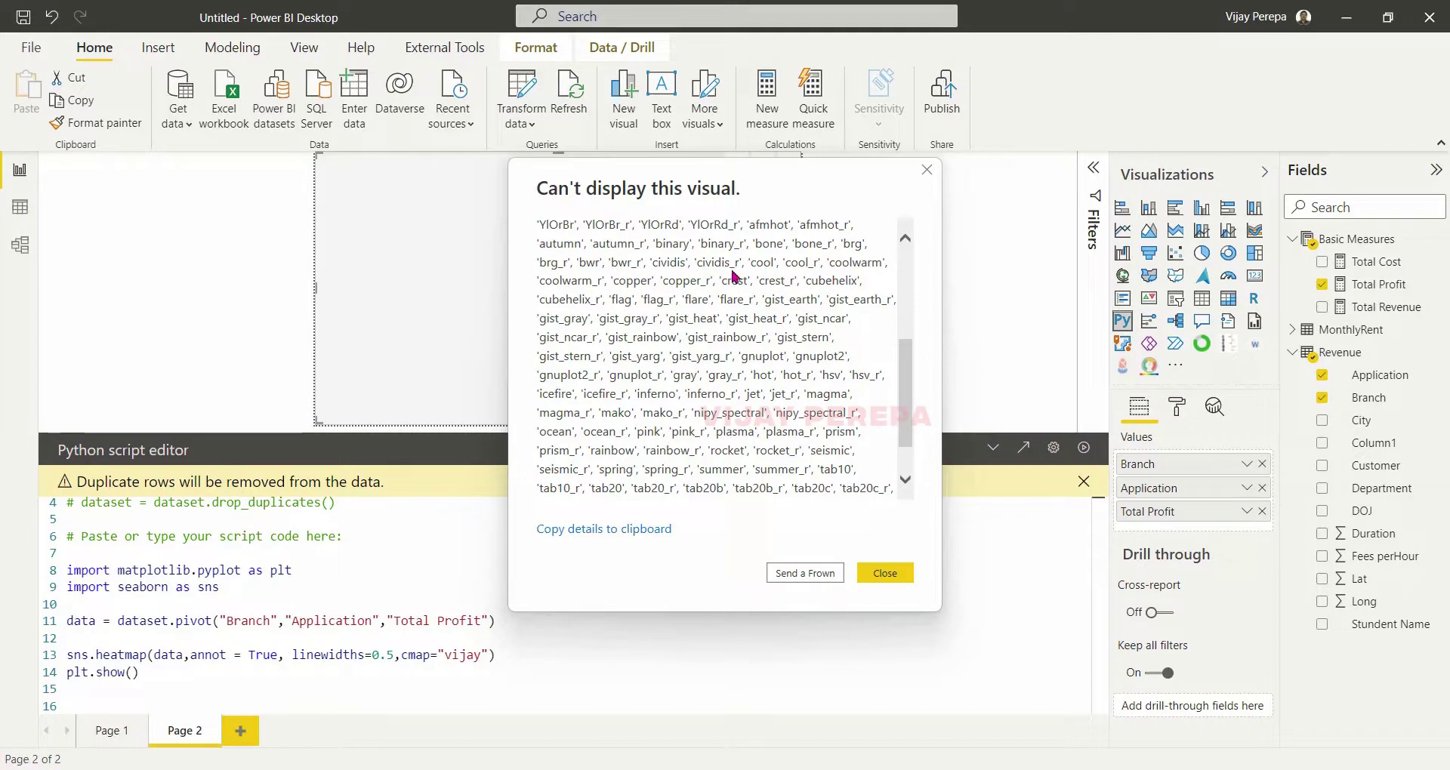
Dismiss the error, set cmap to "cividis_r" and rerun the heatmap script.
click(883, 573)
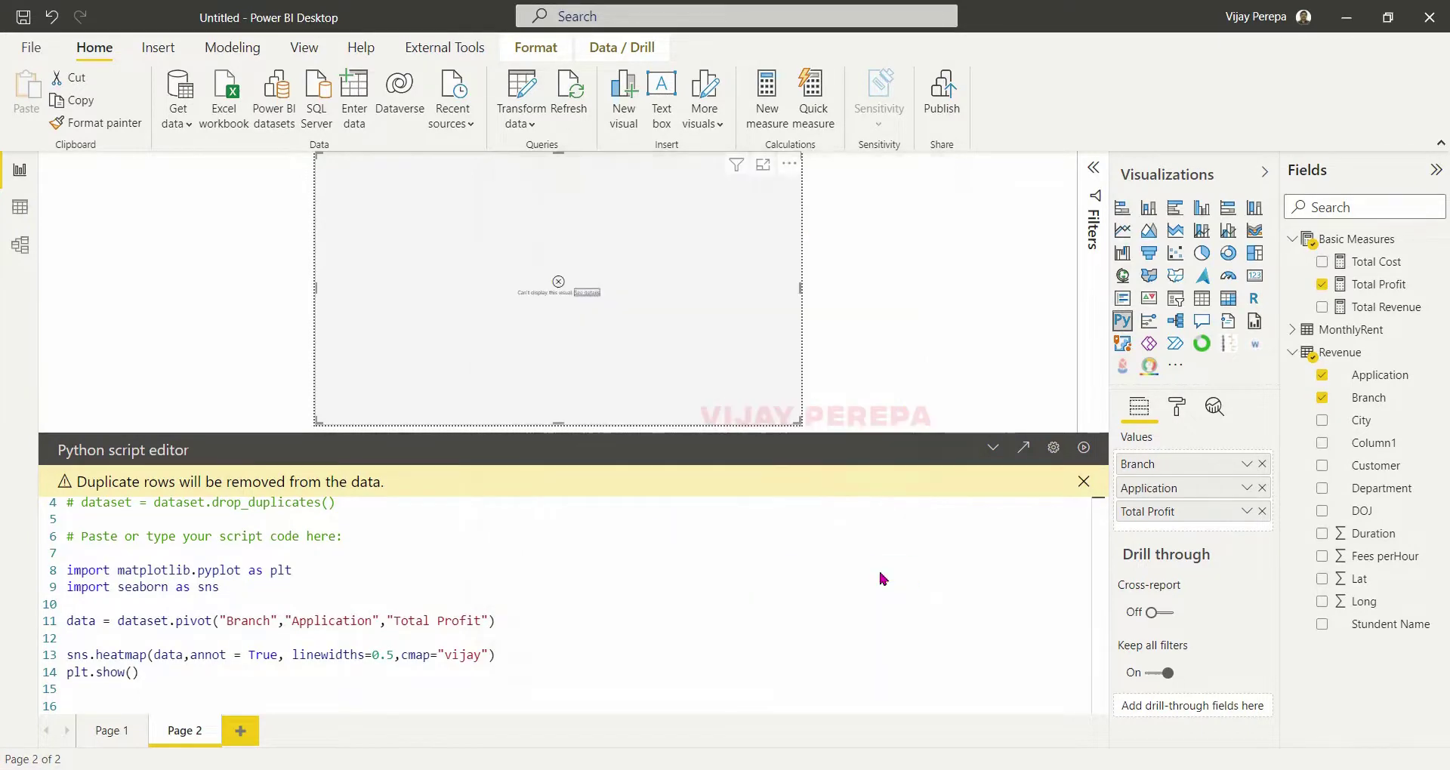
click(480, 656)
key(BackSpace)
key(BackSpace)
key(BackSpace)
key(BackSpace)
text(i)
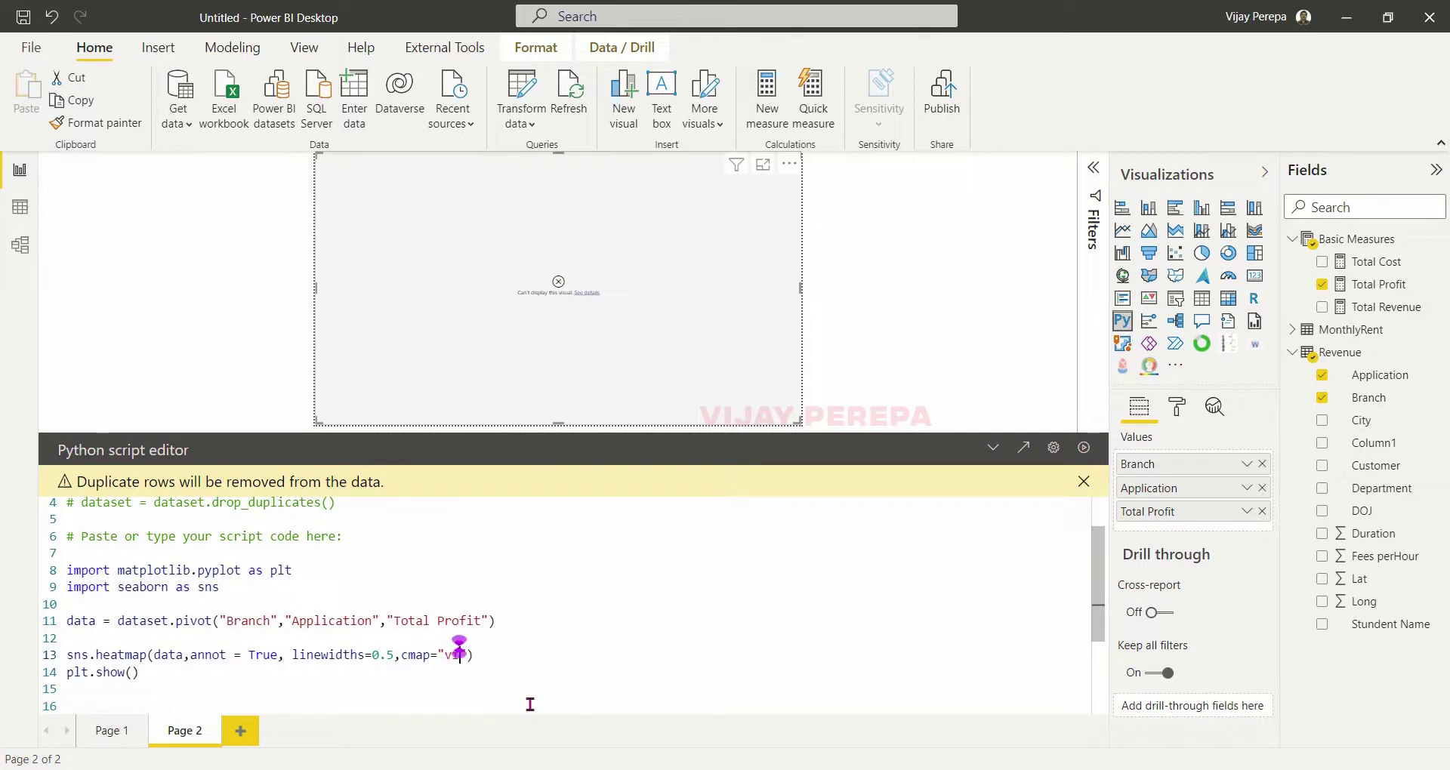
key(BackSpace)
key(BackSpace)
text(cividis_r)
click(1083, 448)
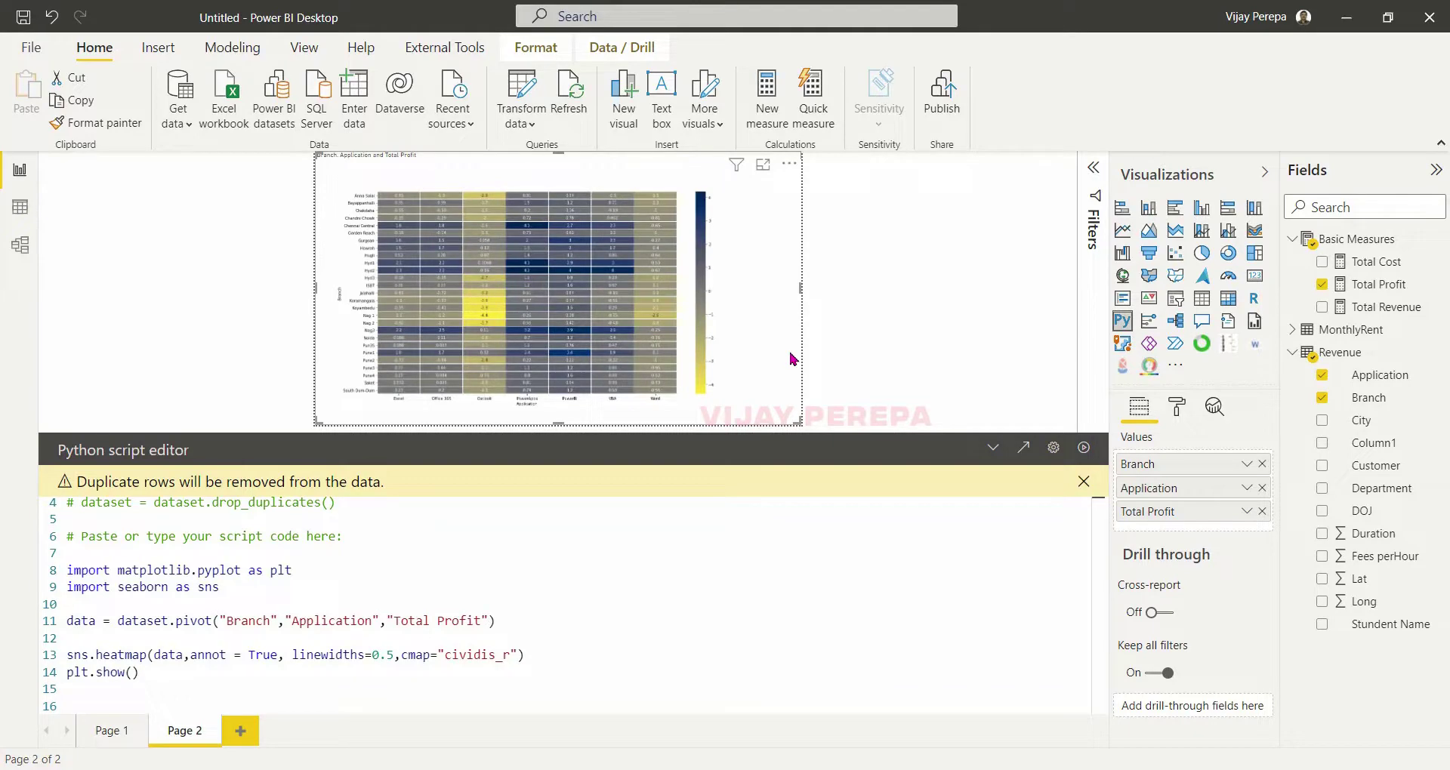
click(919, 295)
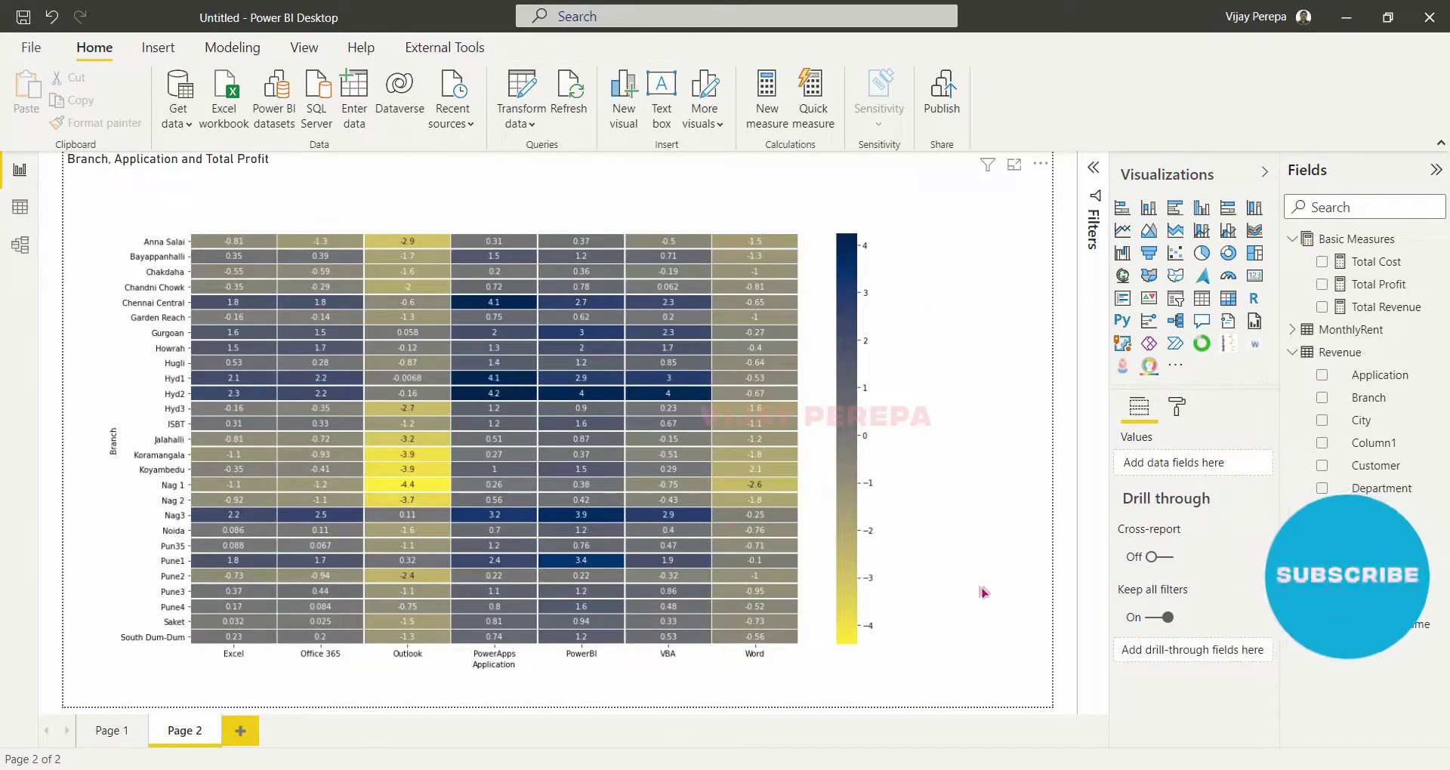
Start changing the heatmap's cmap back to "RdYlGn" in the script.
click(903, 314)
click(512, 654)
key(BackSpace)
key(BackSpace)
key(BackSpace)
key(BackSpace)
key(BackSpace)
key(BackSpace)
key(BackSpace)
key(BackSpace)
text(Rd)
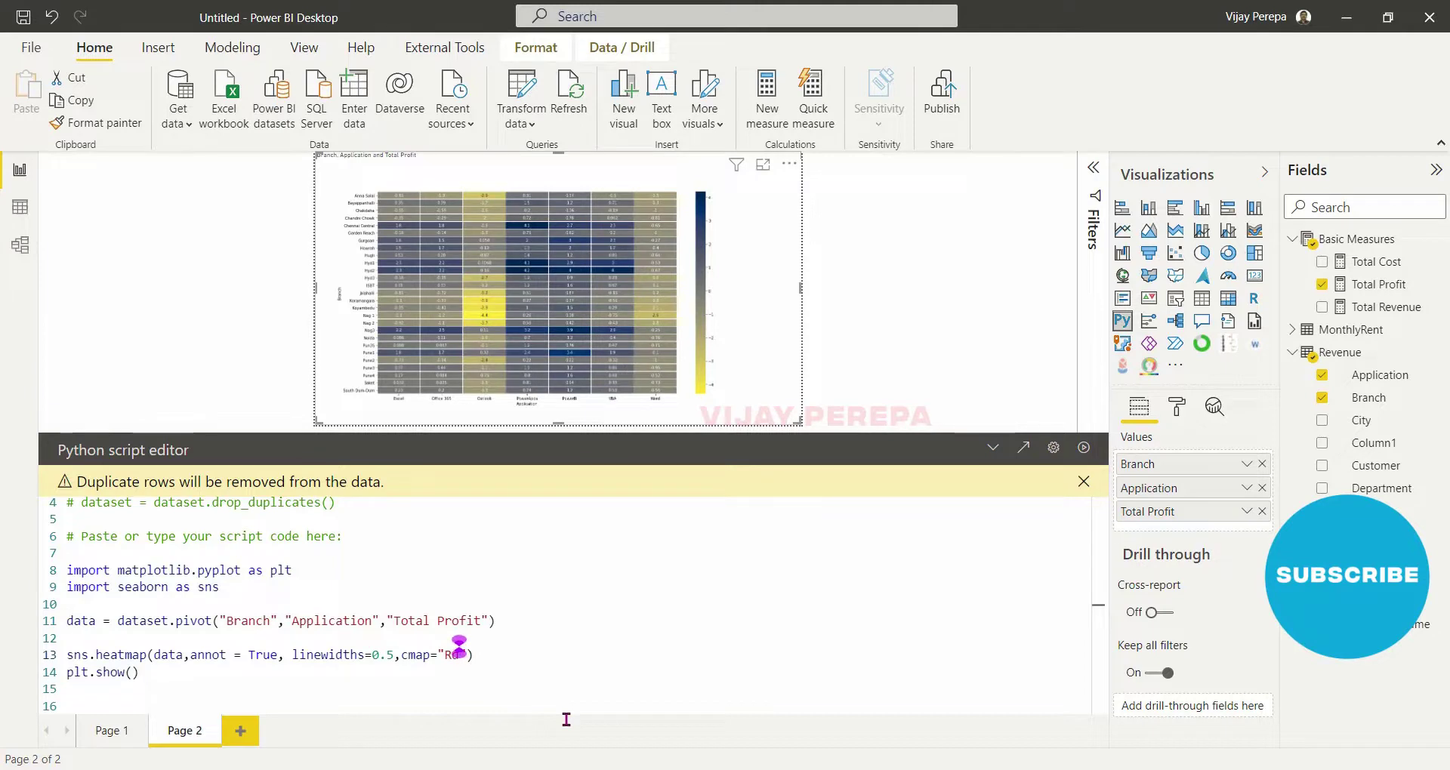
text(YlGn)
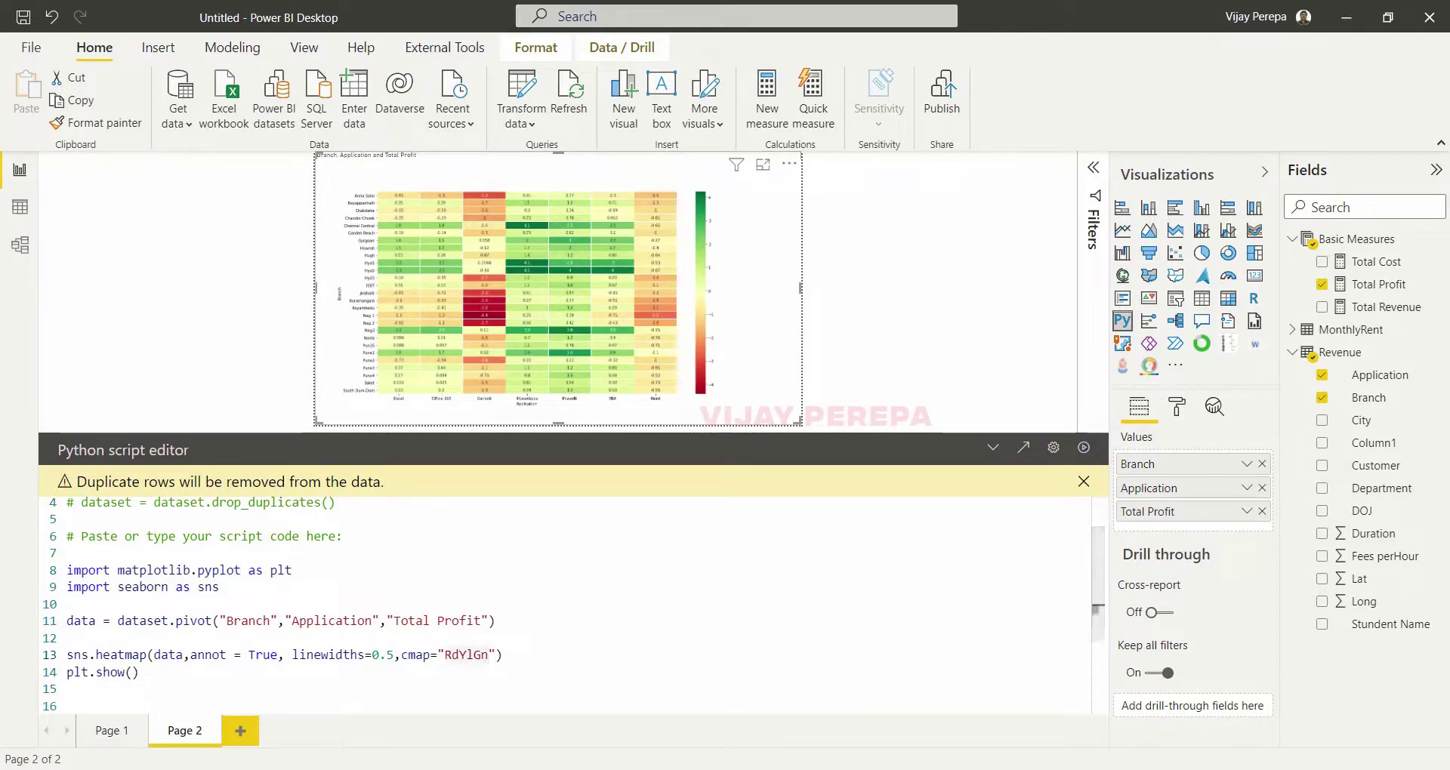
Change the heatmap colormap to RdYlGn_r, rerun the script, and view the reversed colours.
click(491, 654)
text(_r)
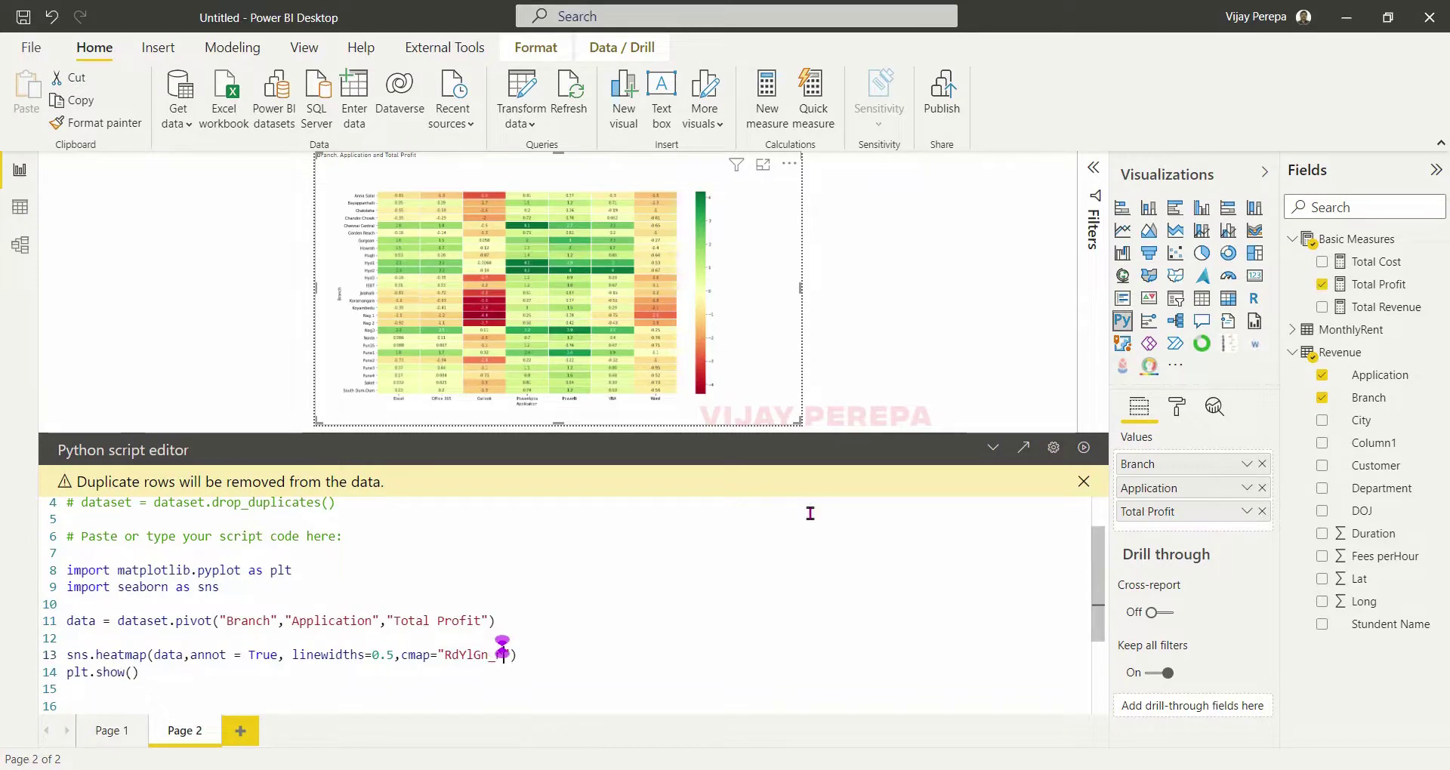
click(1084, 448)
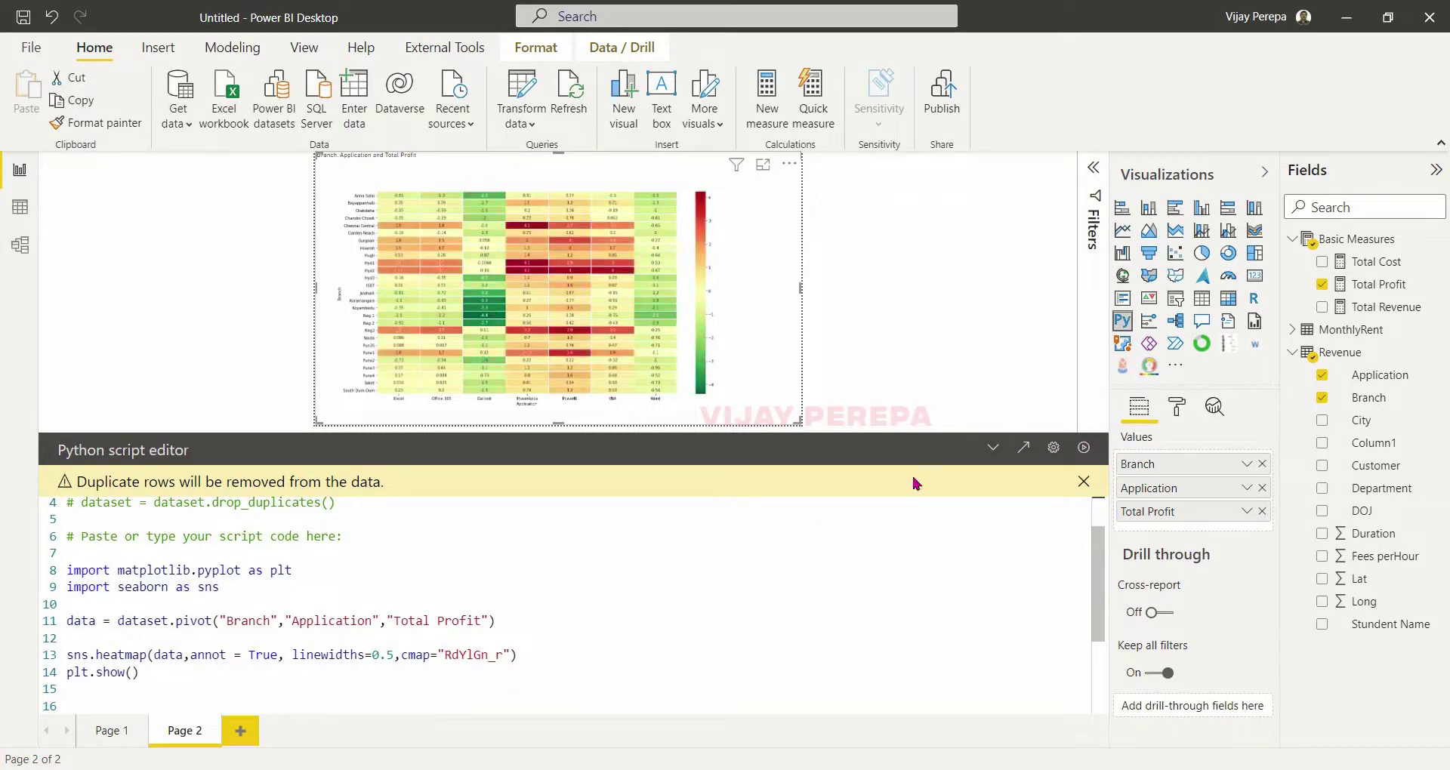
click(850, 298)
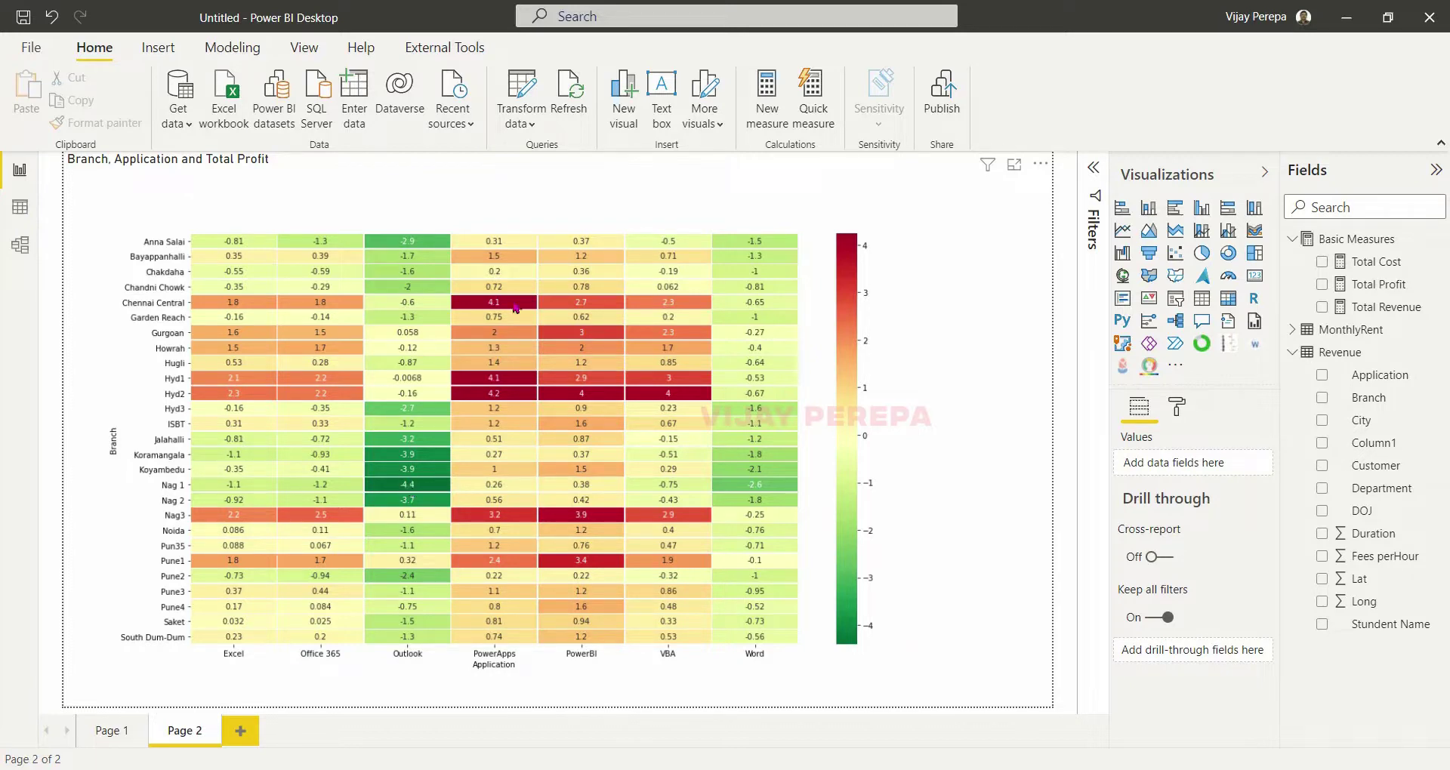
Remove the _r suffix so cmap is RdYlGn again, and rerun the script.
click(947, 333)
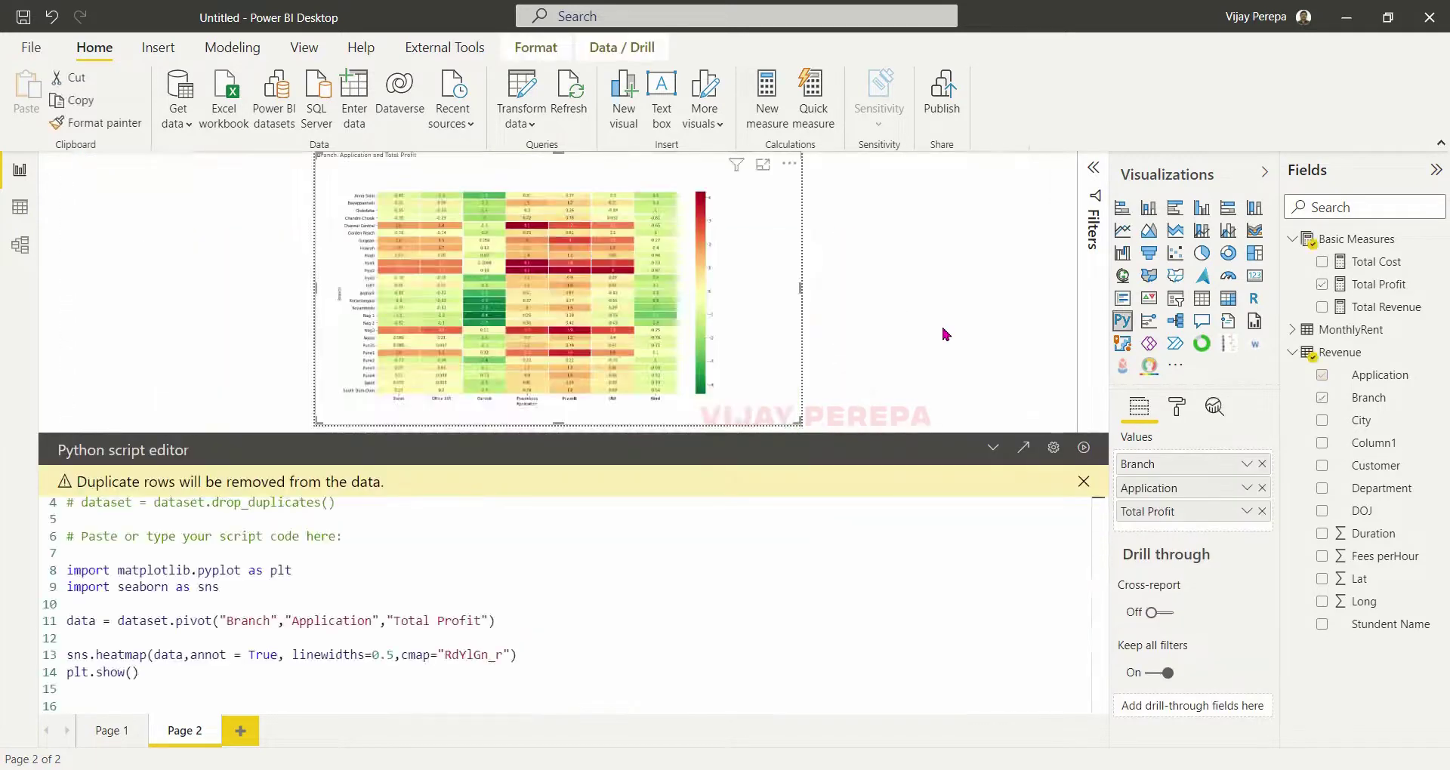
click(504, 664)
key(BackSpace)
key(BackSpace)
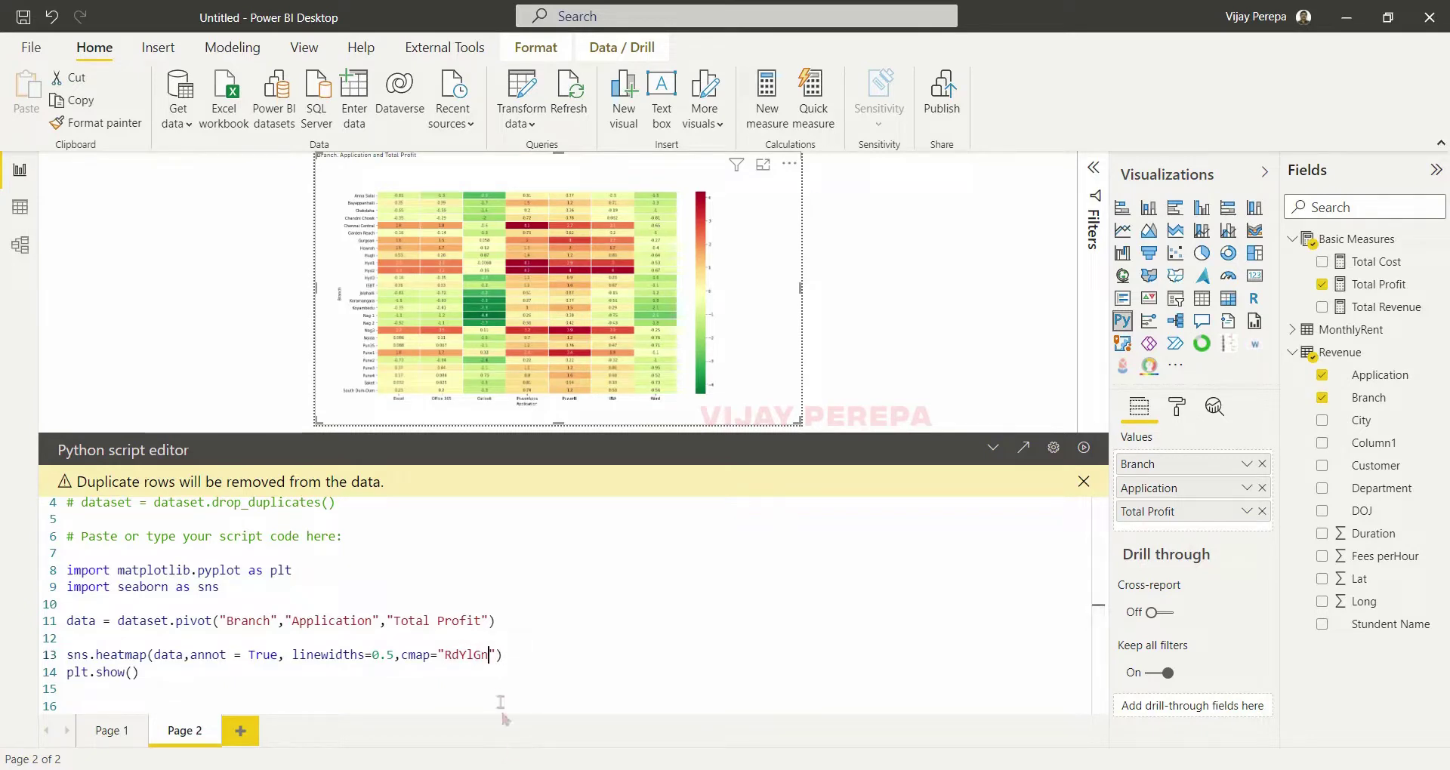
click(1085, 449)
click(829, 322)
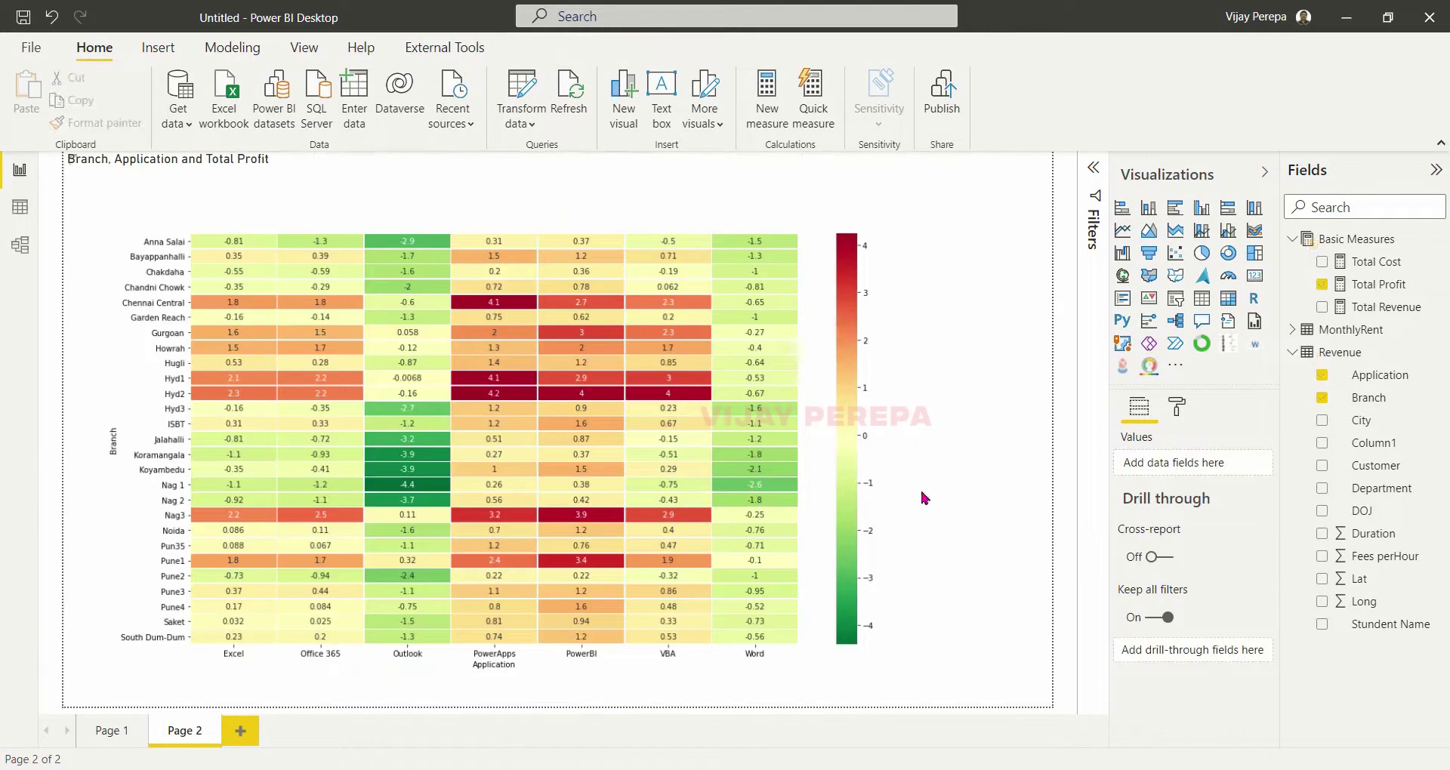